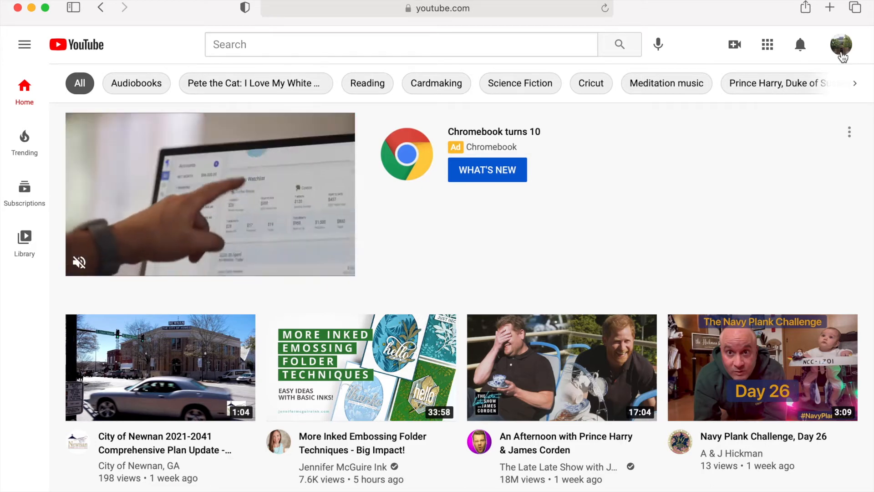
# Open YouTube Studio from the account and review the dashboard's video performance, channel analytics, published videos, comments and subscribers.
pyautogui.click(842, 46)
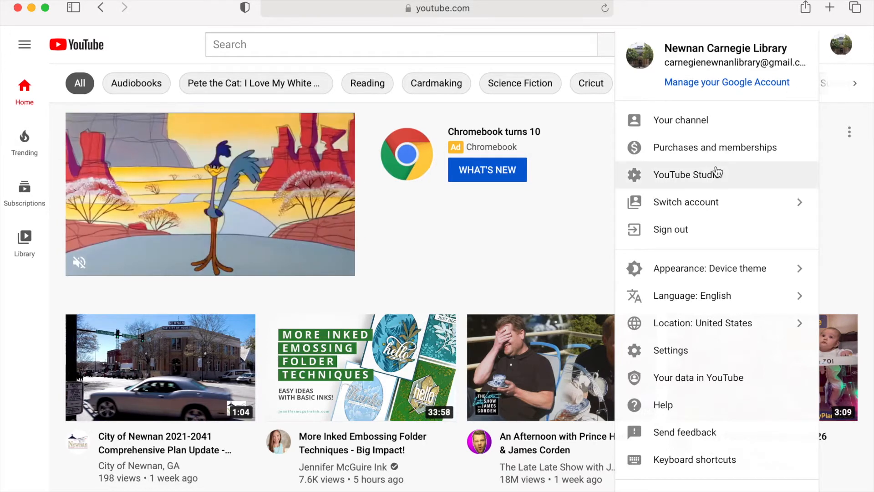
pyautogui.click(714, 175)
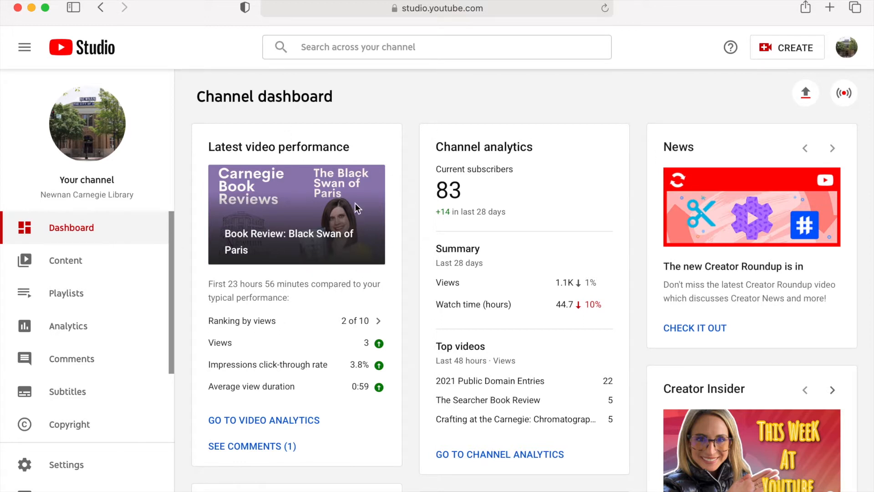
pyautogui.moveTo(335, 342)
pyautogui.scroll(-4, 334, 420)
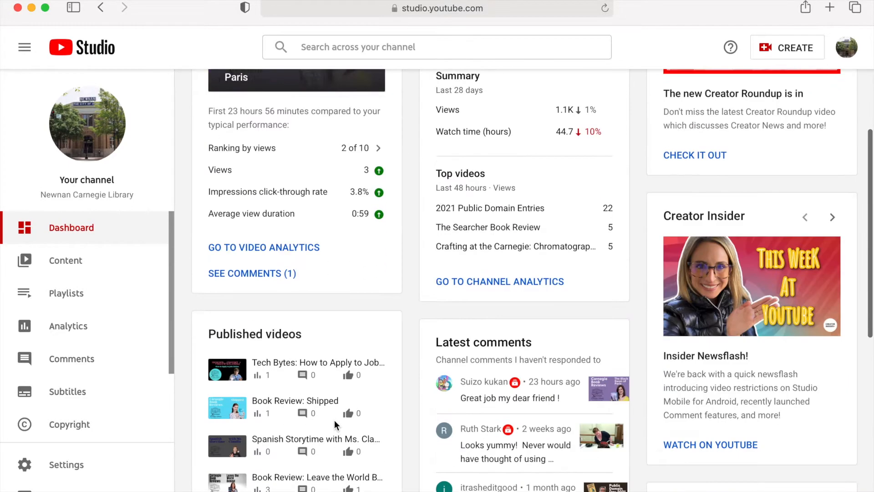
pyautogui.scroll(-1, 335, 420)
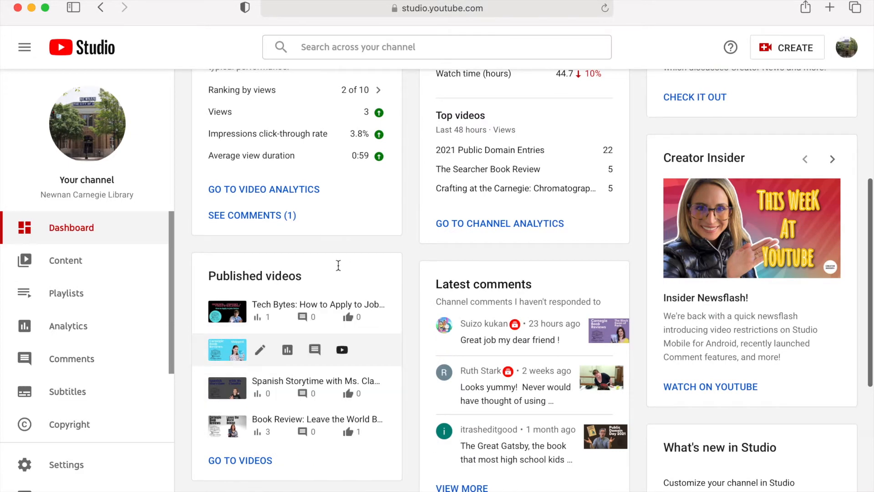
pyautogui.scroll(5, 361, 213)
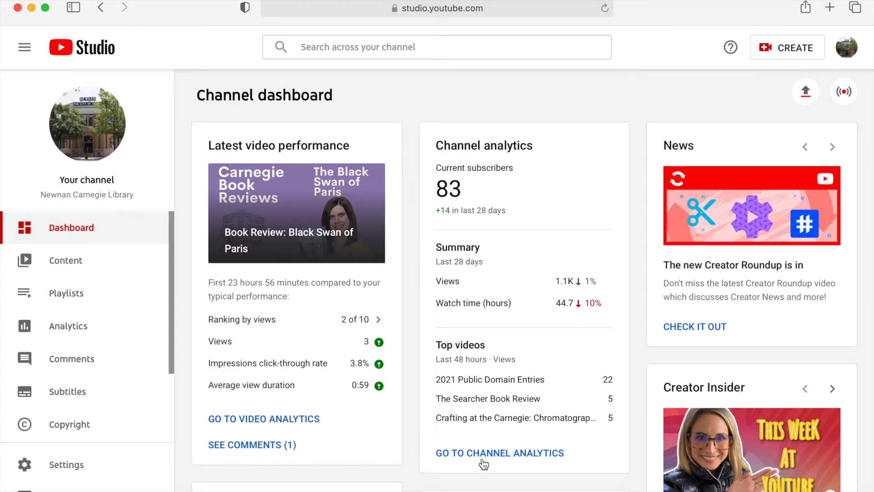
pyautogui.scroll(-5, 484, 464)
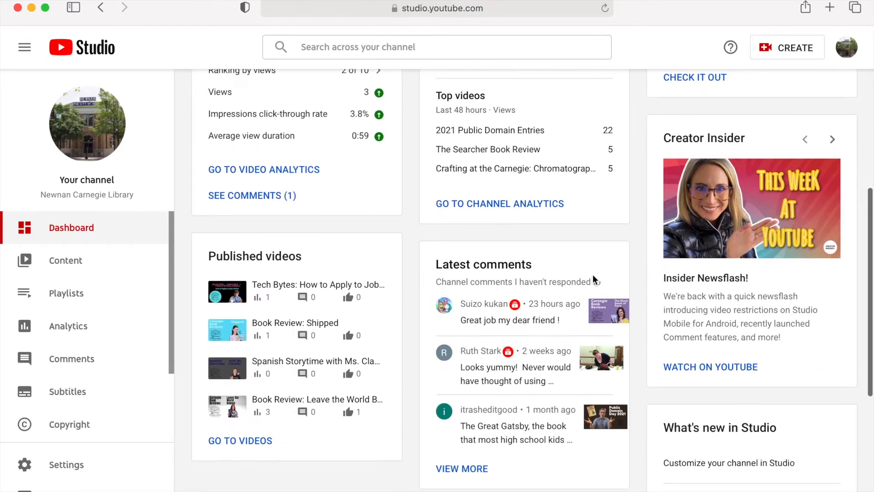
pyautogui.scroll(-5, 576, 394)
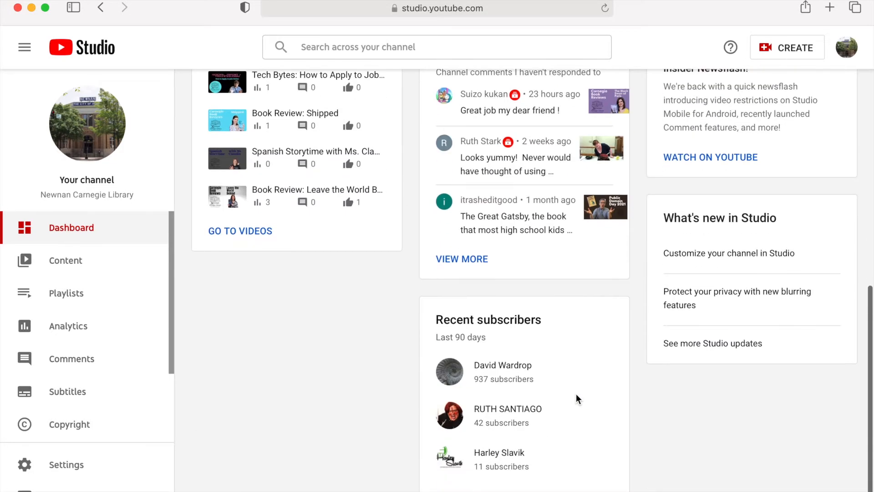
pyautogui.scroll(10, 578, 273)
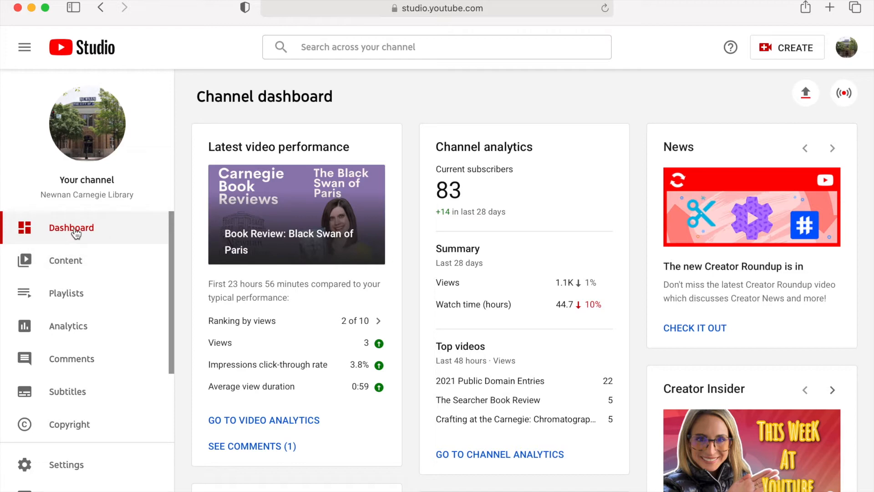
# View the channel's uploaded content and look through its full list of playlists.
pyautogui.click(62, 259)
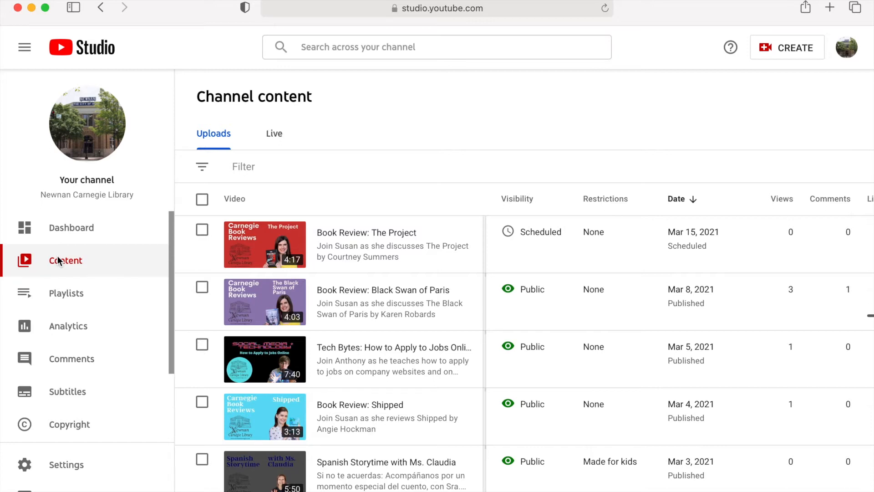
pyautogui.moveTo(534, 242)
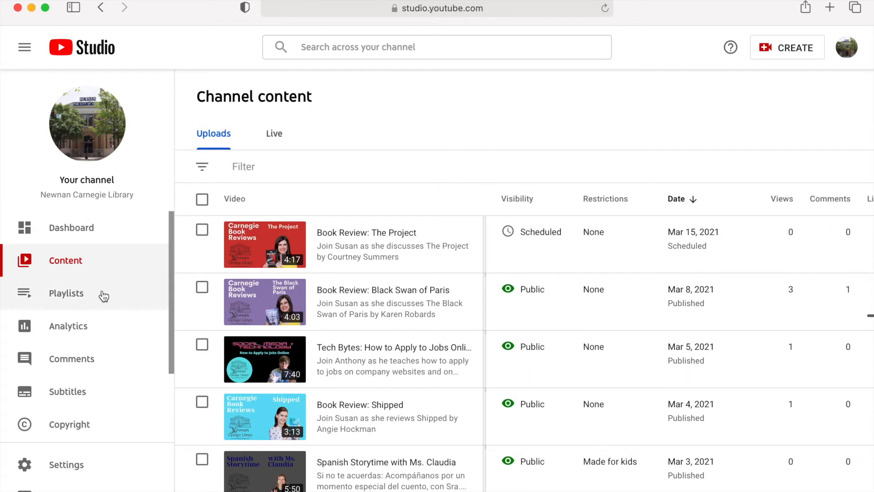
pyautogui.click(104, 296)
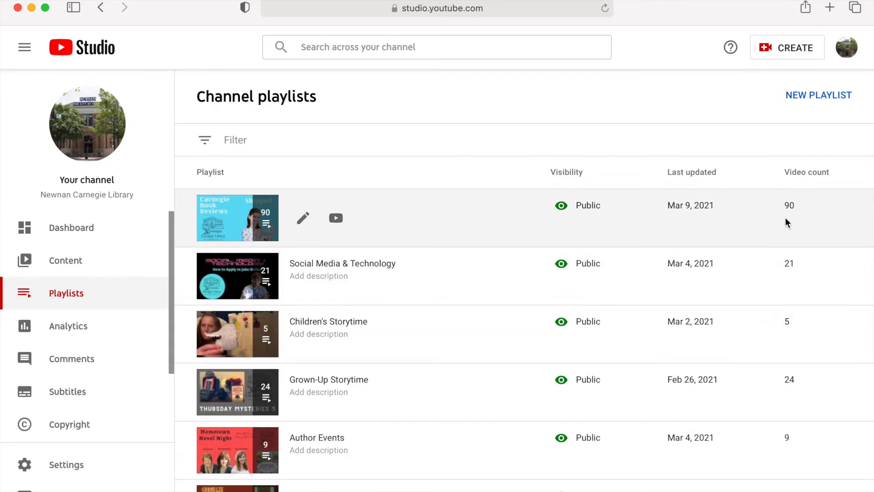
pyautogui.scroll(-6, 377, 345)
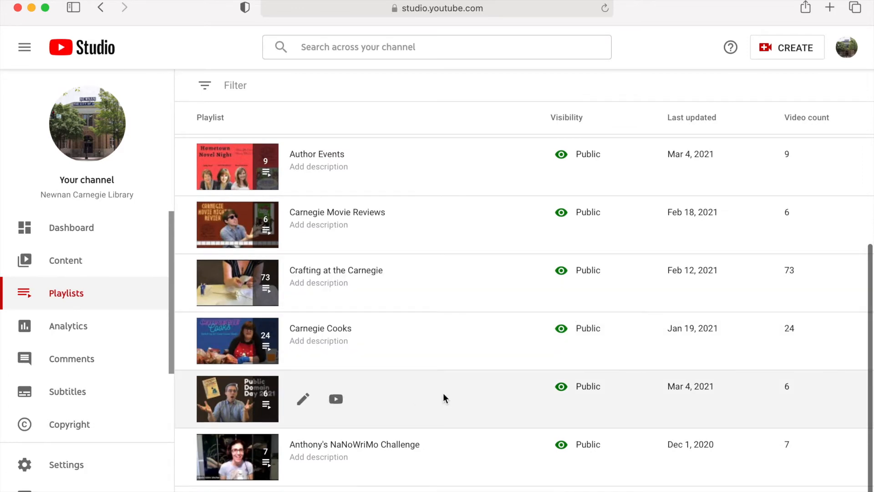
pyautogui.scroll(6, 443, 393)
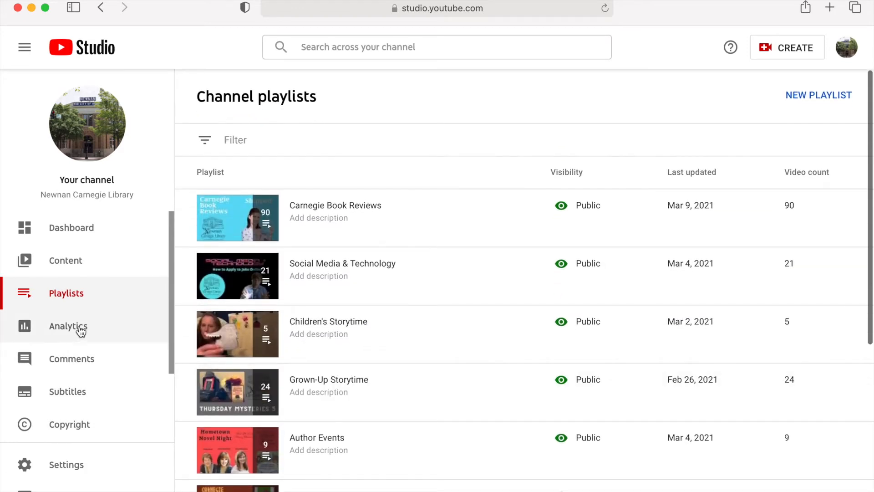
# Review the channel analytics overview, including the views graph and the top videos of the period.
pyautogui.click(80, 327)
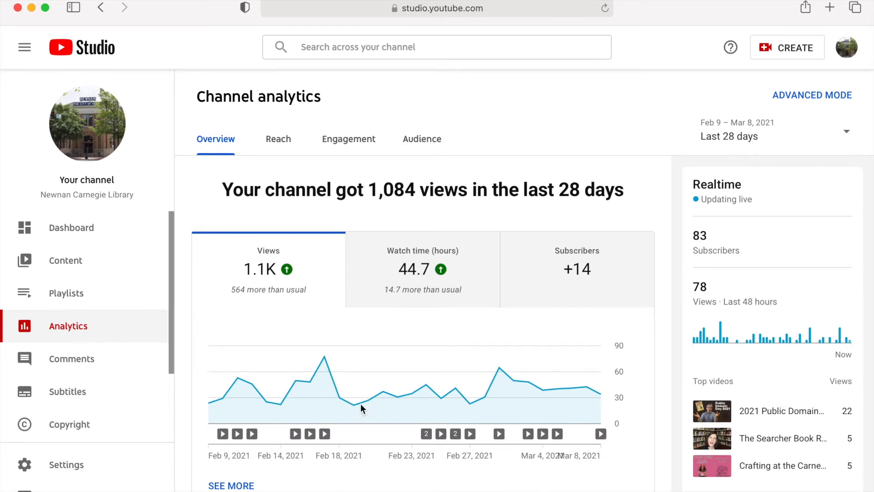
pyautogui.scroll(-6, 361, 408)
pyautogui.scroll(3, 361, 409)
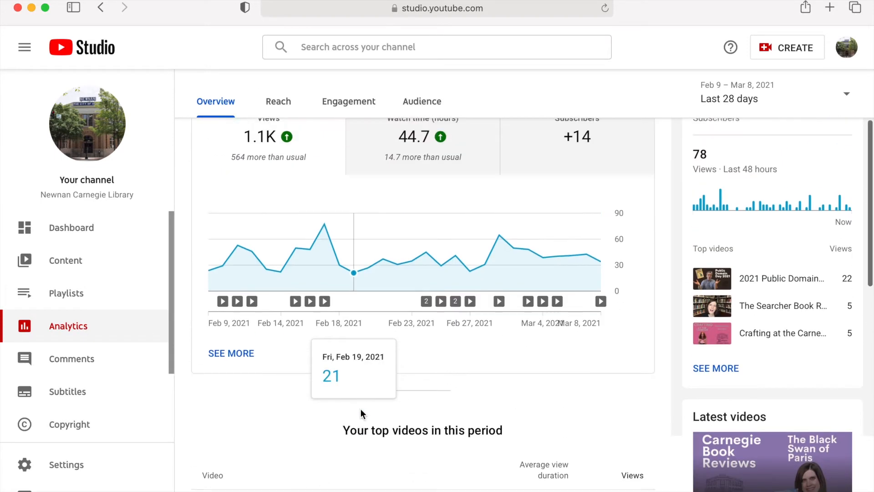
pyautogui.scroll(-5, 361, 409)
pyautogui.scroll(-2, 361, 409)
pyautogui.scroll(10, 361, 409)
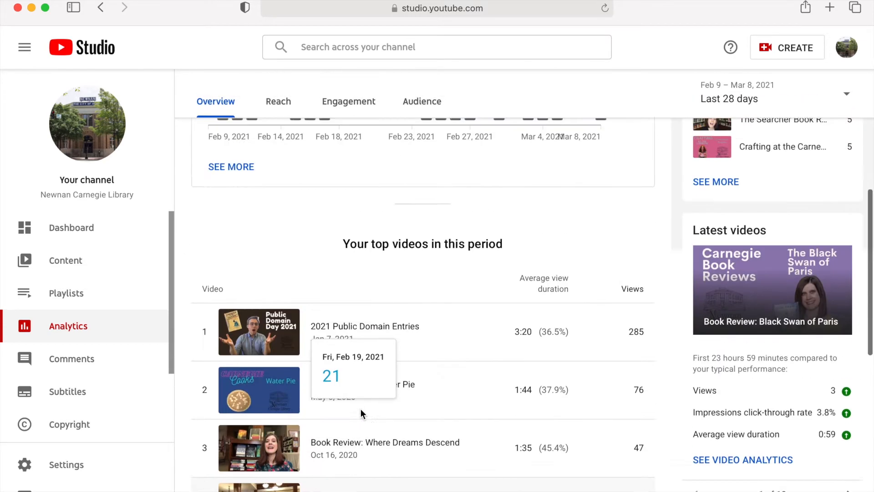
# View the Reach, Engagement and Audience analytics reports and return to the Overview report.
pyautogui.click(281, 139)
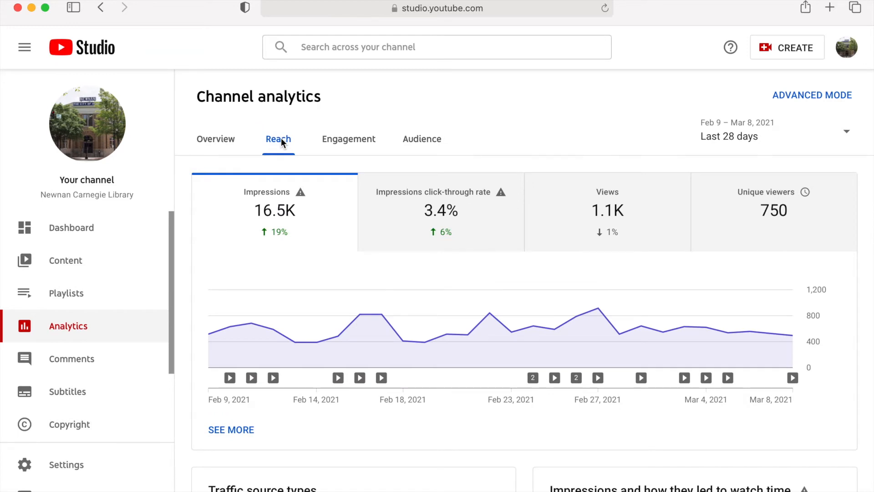
pyautogui.click(361, 145)
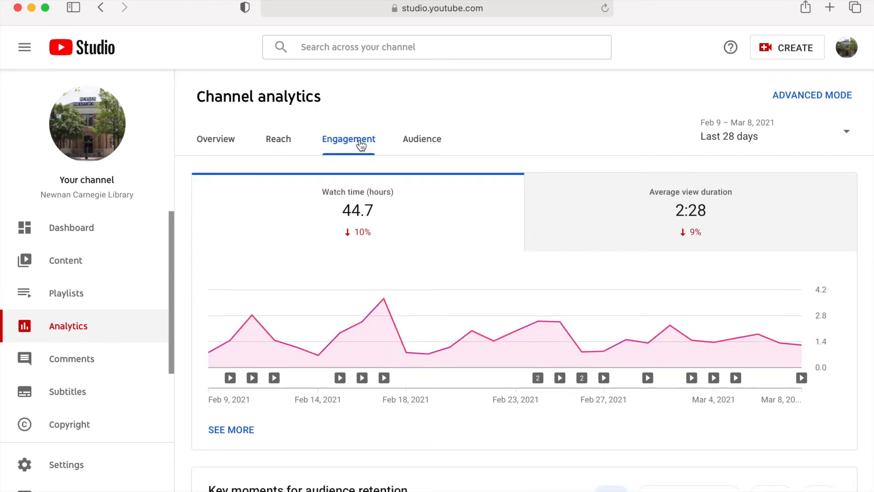
pyautogui.click(434, 143)
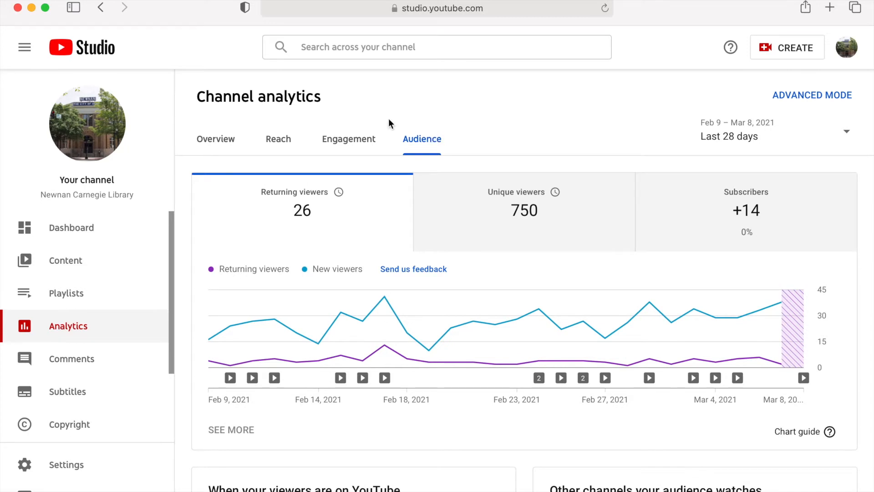
pyautogui.click(212, 143)
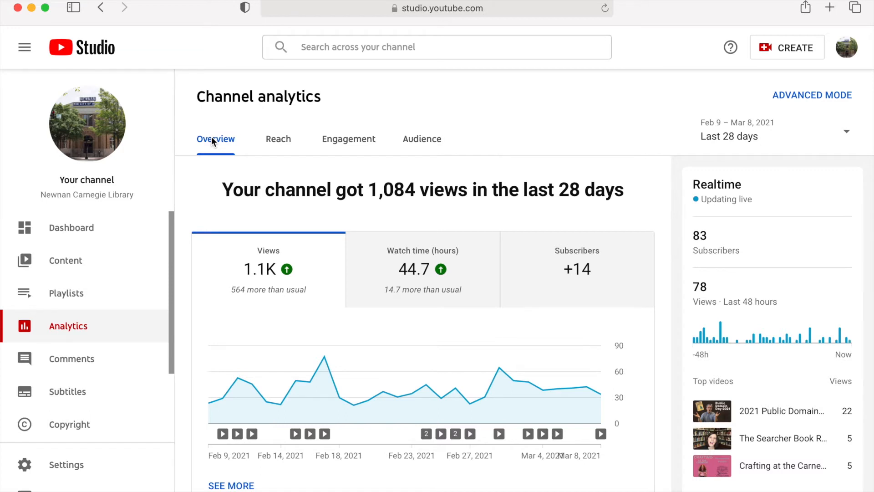
# Look over the channel comments and expand the subtitle languages of the video "Book Review: The Project".
pyautogui.click(78, 362)
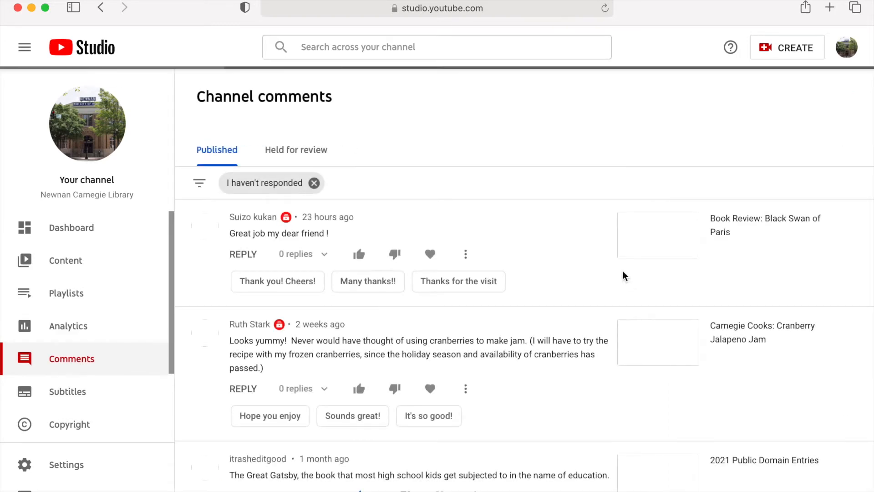
pyautogui.scroll(-5, 581, 345)
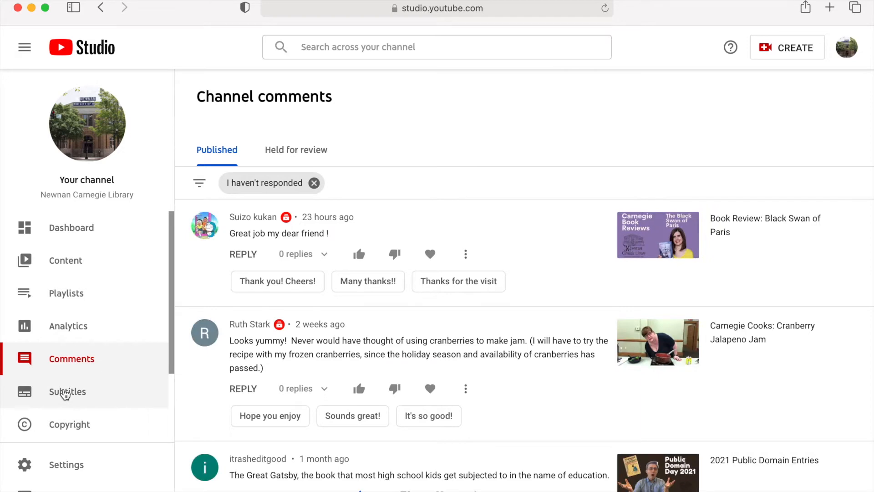
pyautogui.click(63, 393)
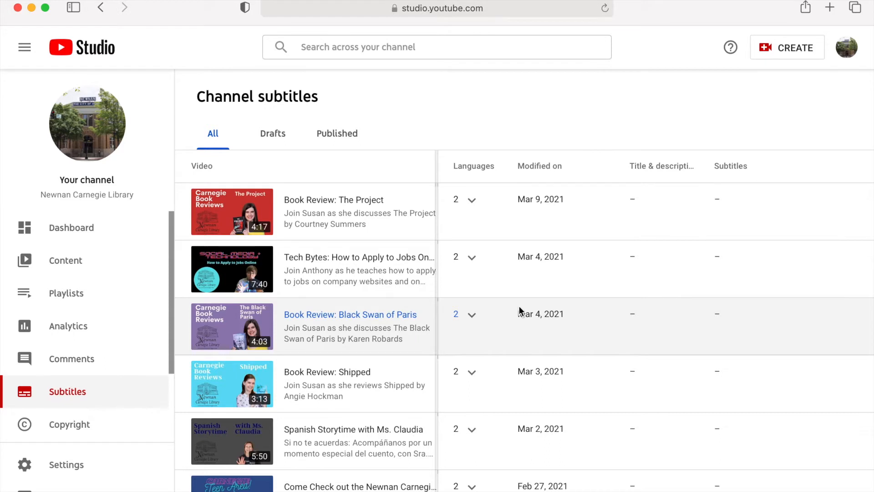
pyautogui.click(472, 200)
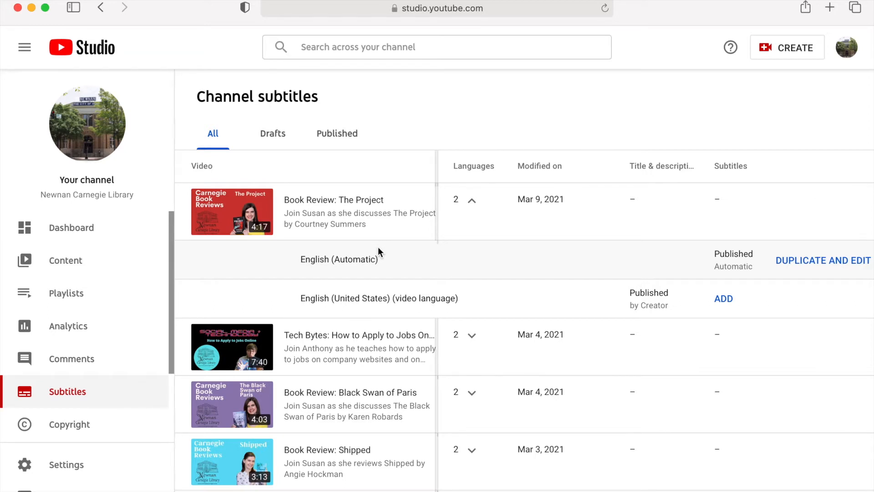
# View the channel's copyright removal requests and the layout options of the channel customization page.
pyautogui.click(72, 433)
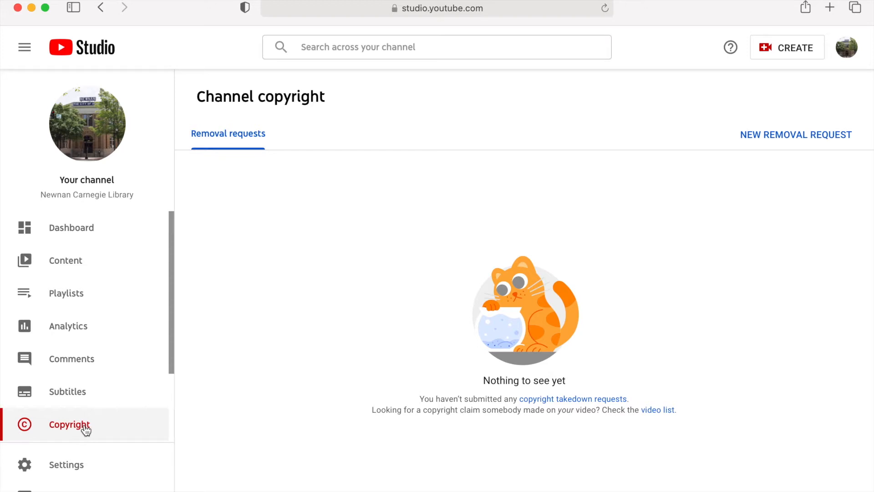
pyautogui.scroll(-3, 86, 430)
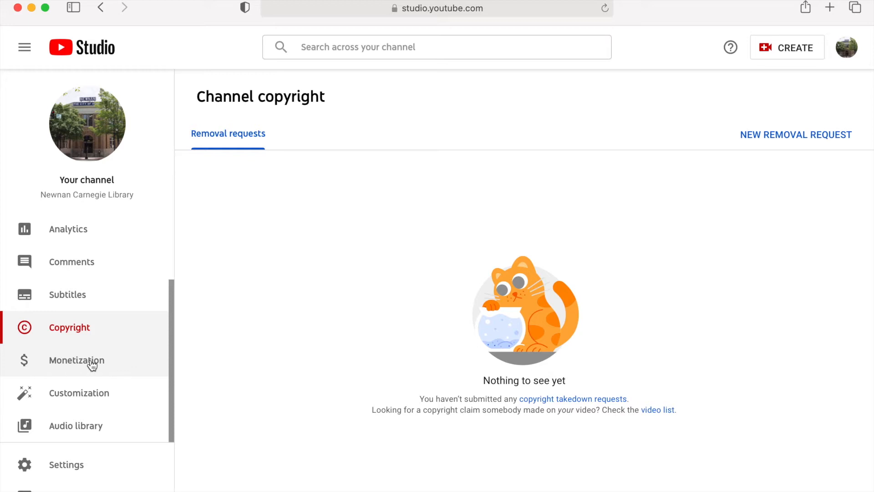
pyautogui.click(75, 393)
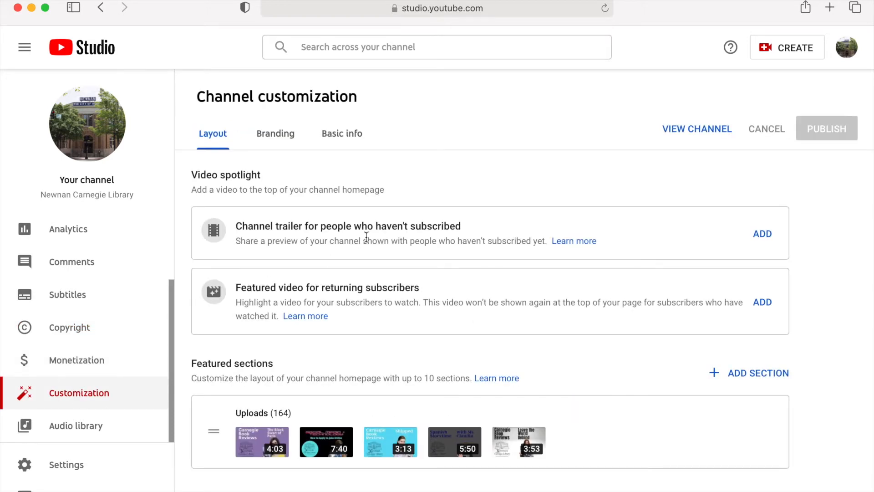
pyautogui.scroll(-1, 369, 227)
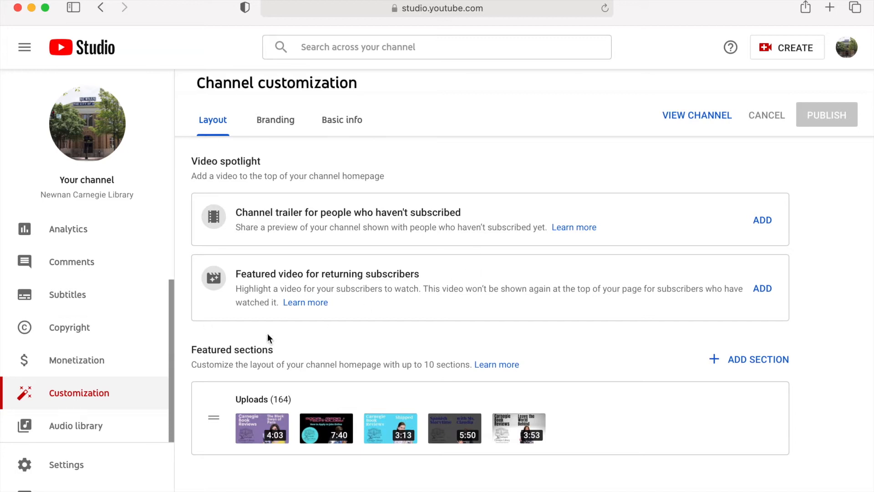
# View the audio library's free music and return to the channel dashboard.
pyautogui.click(92, 428)
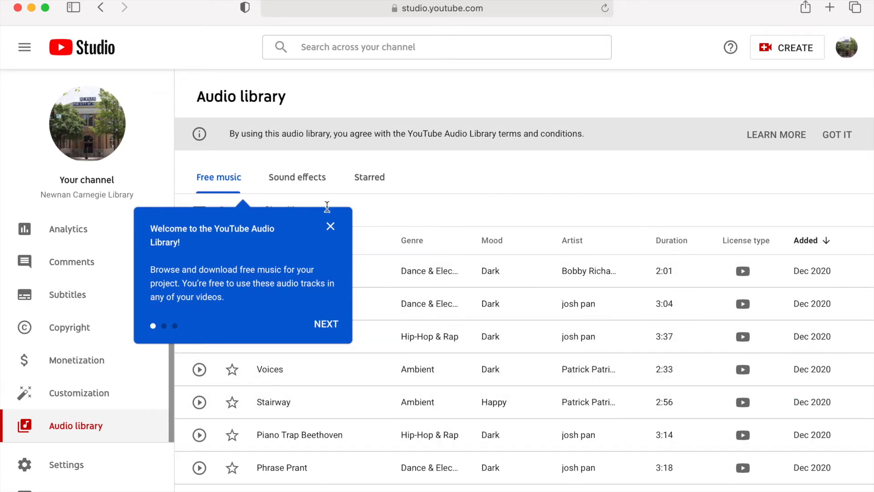
pyautogui.scroll(2, 80, 232)
pyautogui.click(80, 230)
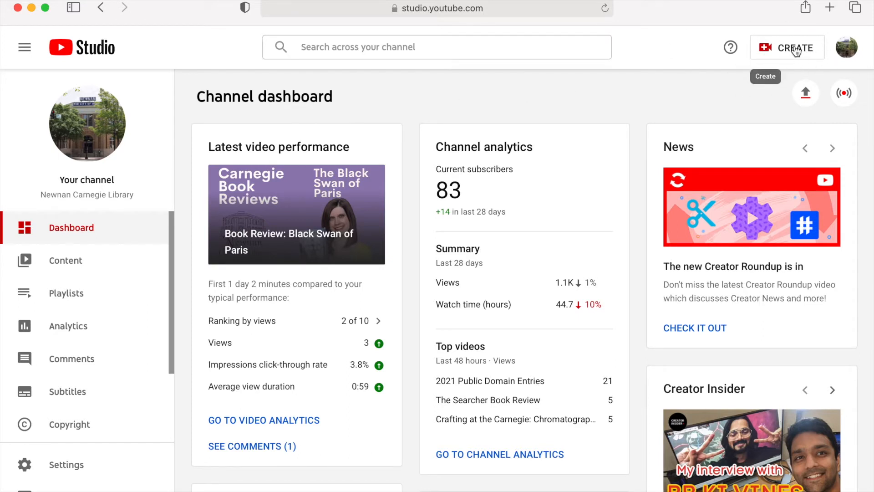
# Start a new video upload with the file Float Plan Book Review.mp4 from the user's Downloads folder.
pyautogui.click(795, 52)
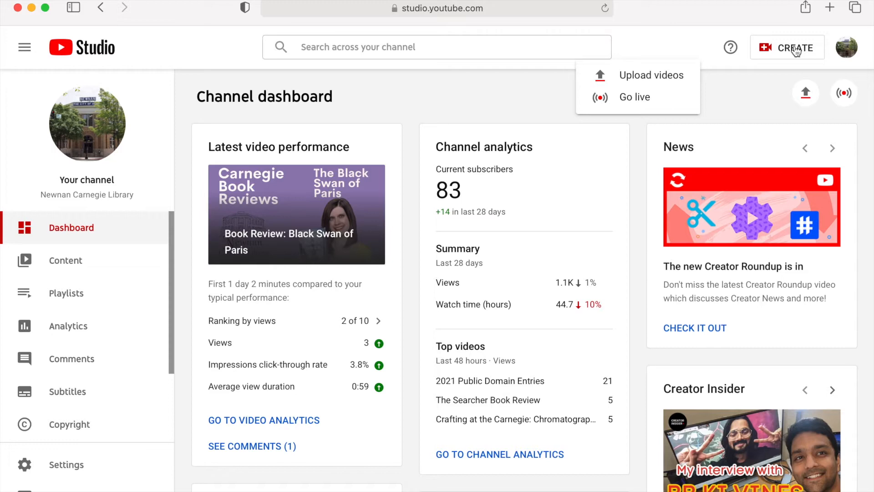
pyautogui.click(653, 75)
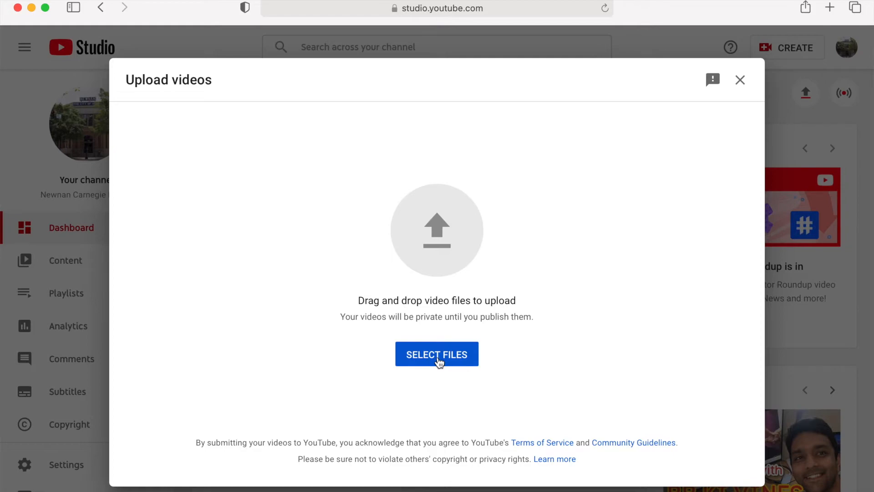
pyautogui.click(437, 359)
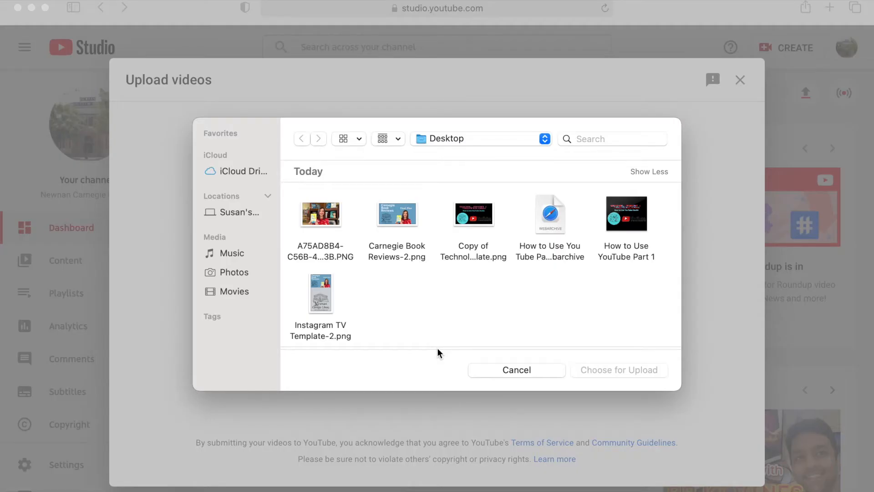
pyautogui.click(544, 137)
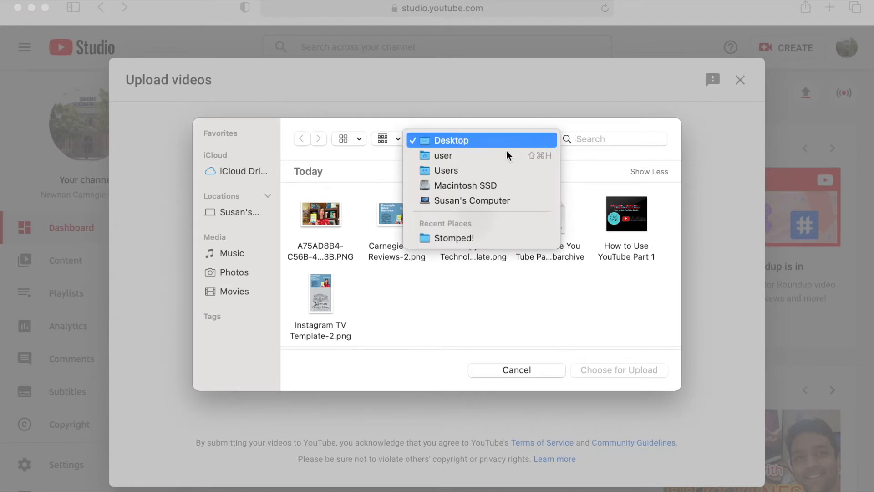
pyautogui.click(467, 156)
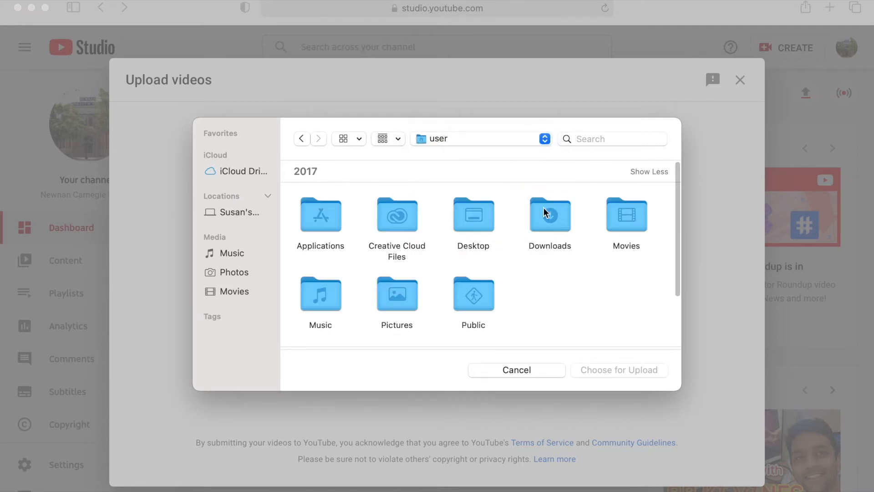
pyautogui.doubleClick(550, 219)
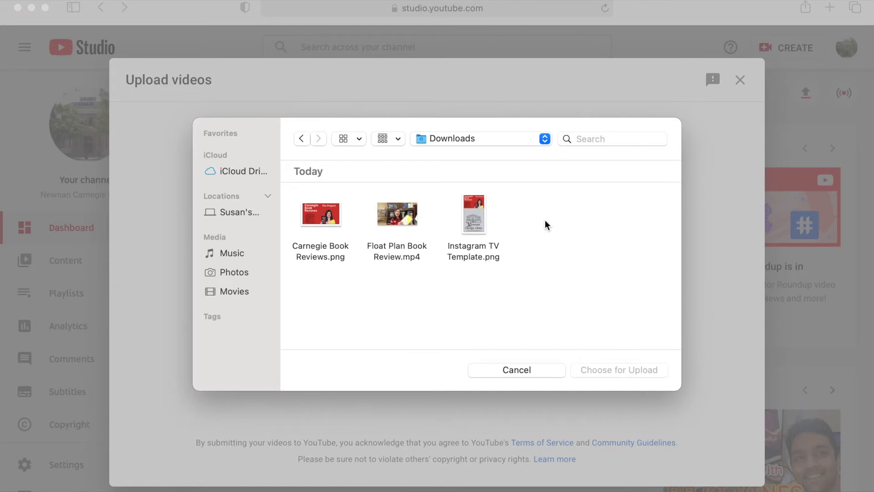
pyautogui.click(396, 252)
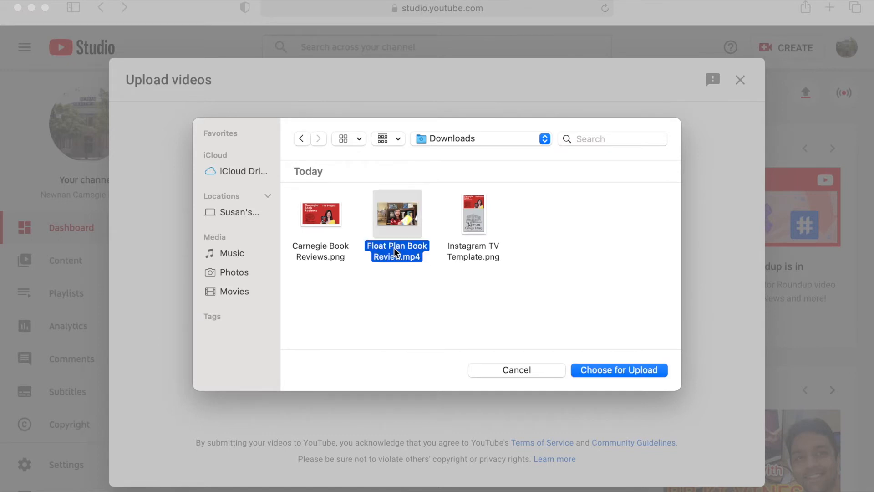
pyautogui.click(623, 377)
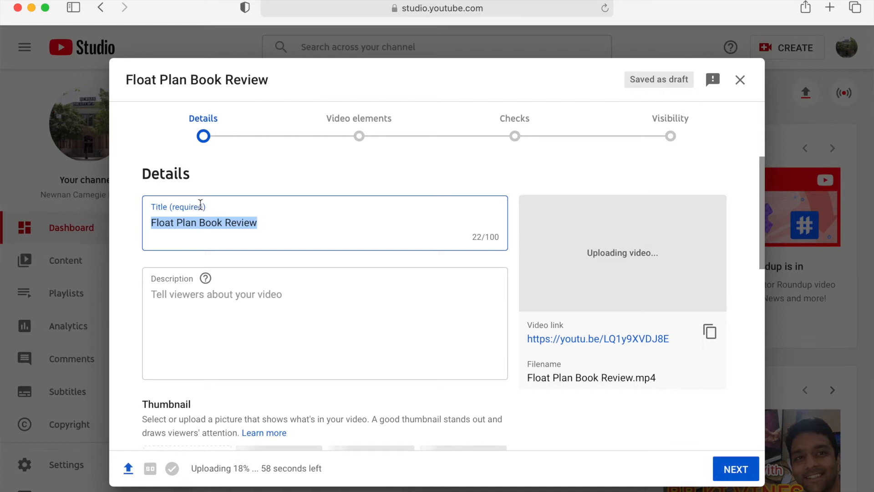
# Change the video title to "Book Review: Float Plan".
pyautogui.click(194, 223)
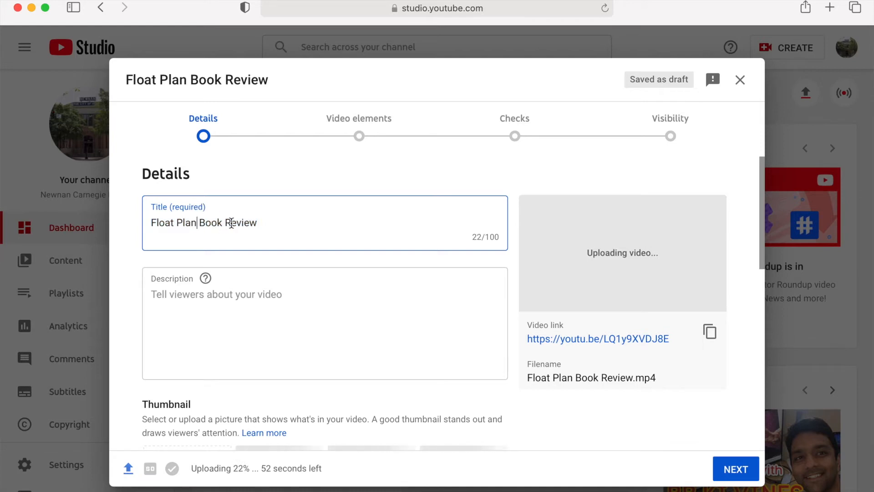
pyautogui.press('BackSpace')
pyautogui.press('BackSpace')
pyautogui.press('BackSpace')
pyautogui.press('BackSpace')
pyautogui.press('BackSpace')
pyautogui.press('BackSpace')
pyautogui.press('BackSpace')
pyautogui.press('BackSpace')
pyautogui.press('BackSpace')
pyautogui.press('BackSpace')
pyautogui.press('BackSpace')
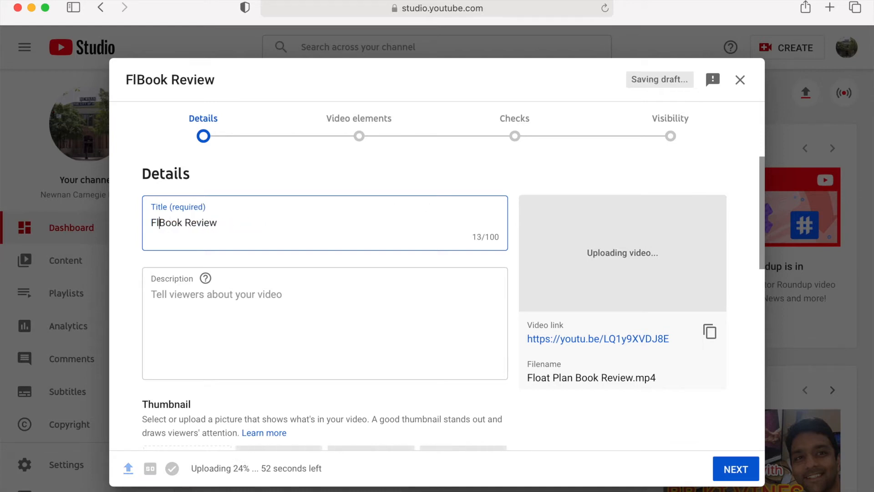
pyautogui.click(208, 224)
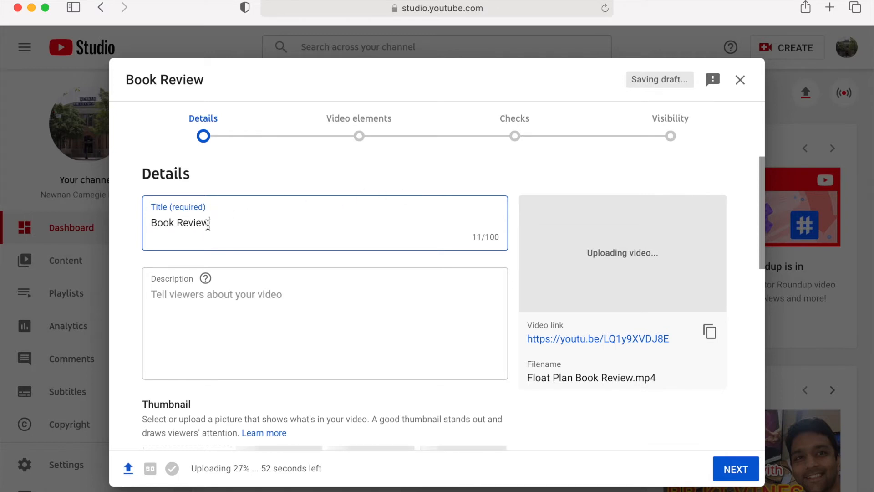
pyautogui.write(': Float ')
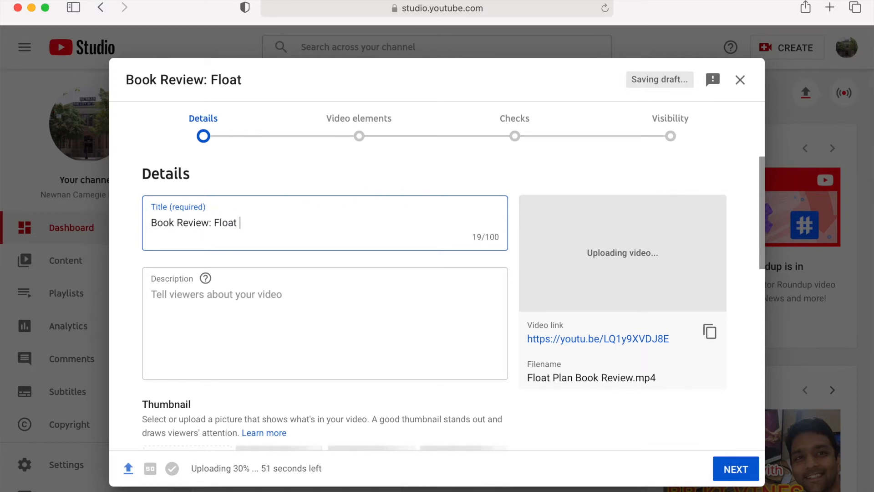
pyautogui.write('Plan')
# Enter a one-sentence video description saying that the presenter discusses Float Plan, with the presenter's first name and the book author's name.
pyautogui.click(242, 313)
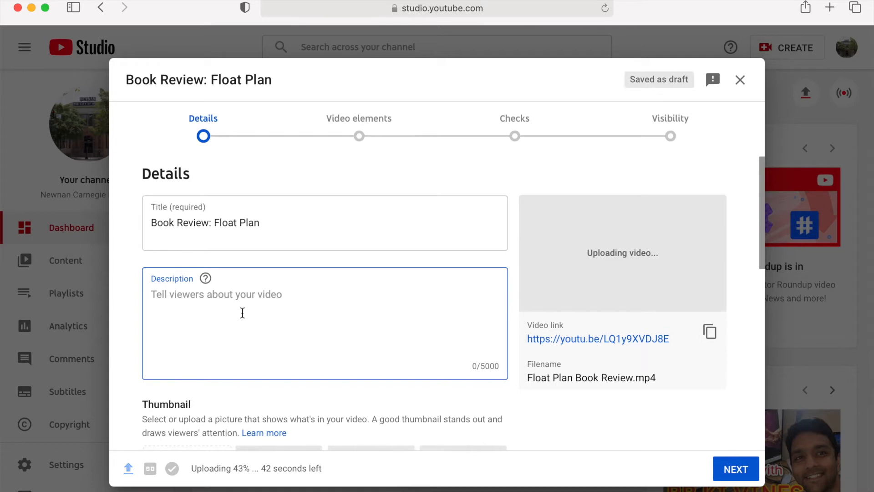
pyautogui.write('Susan discusses th')
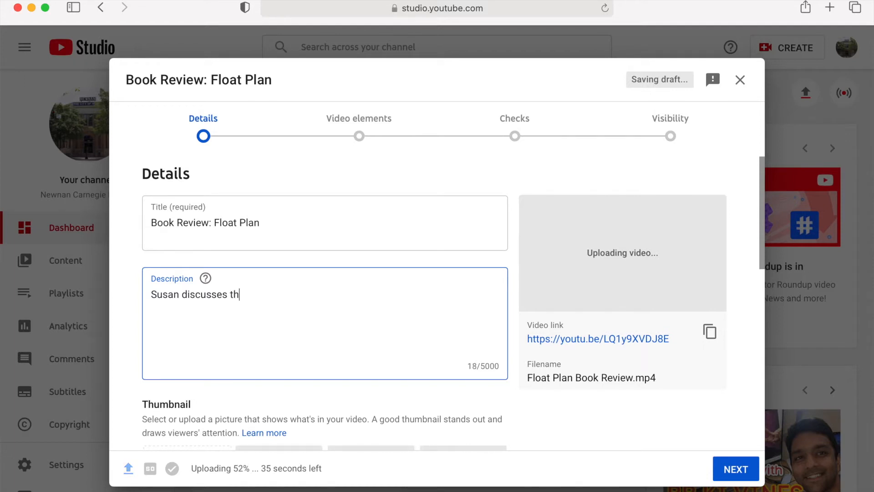
pyautogui.press('BackSpace')
pyautogui.press('BackSpace')
pyautogui.press('BackSpace')
pyautogui.write('Float Plan by Trish Dolla')
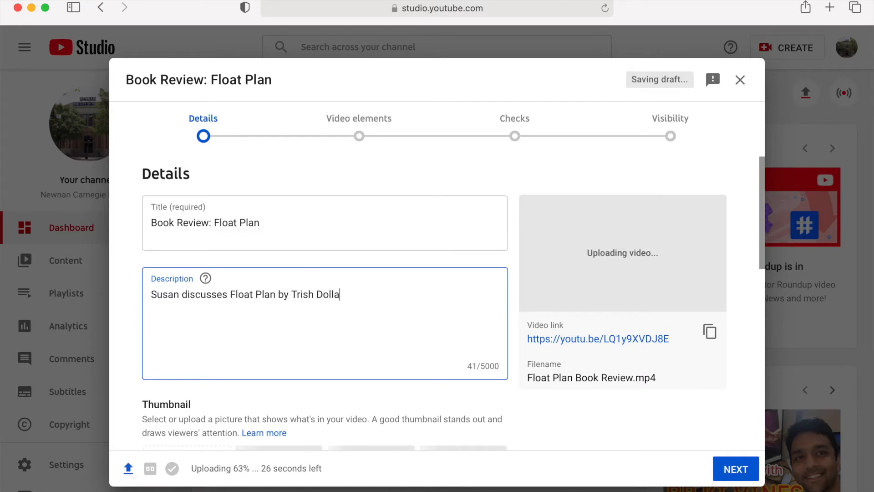
pyautogui.write('r.')
# Upload Carnegie Book Reviews.png from the Downloads folder as the video's thumbnail.
pyautogui.scroll(-2, 312, 353)
pyautogui.scroll(-3, 312, 353)
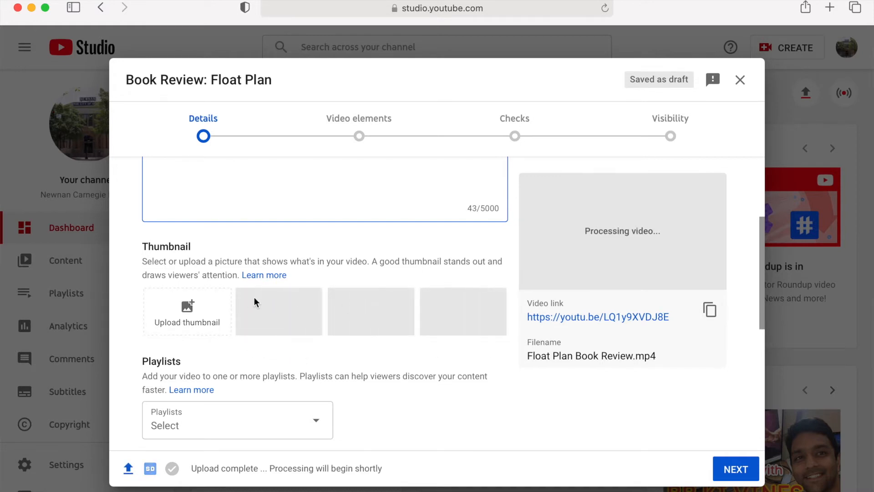
pyautogui.click(183, 317)
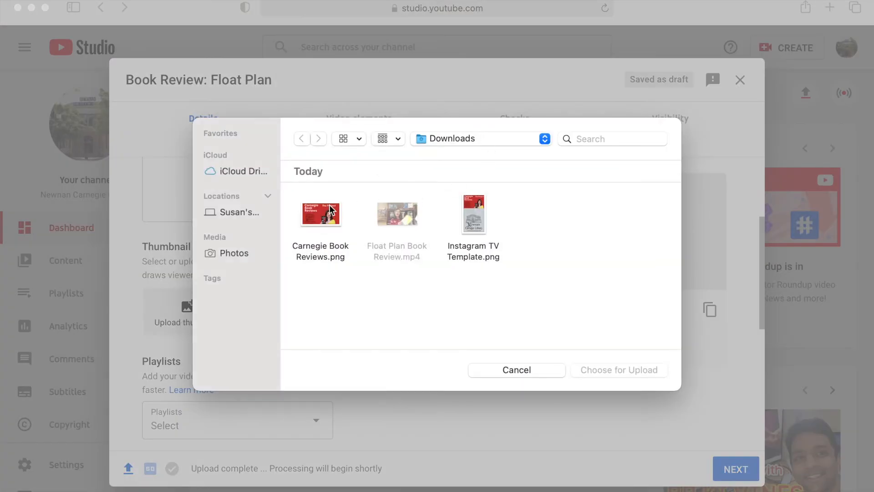
pyautogui.click(328, 219)
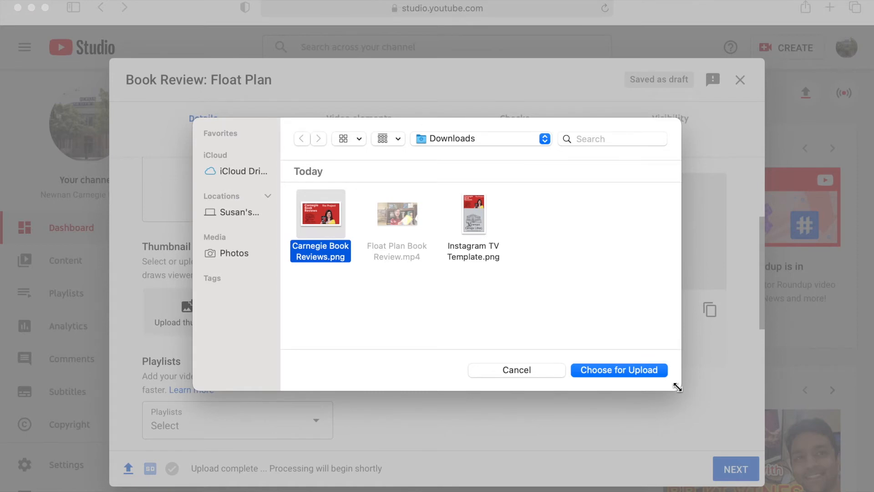
pyautogui.click(651, 375)
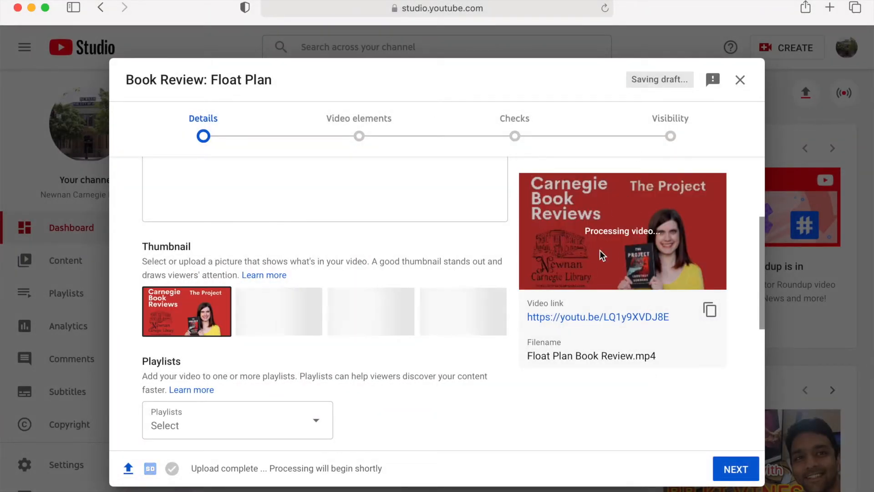
# Replace the video's thumbnail with Carnegie Book Reviews-2.png from the Desktop folder.
pyautogui.moveTo(201, 308)
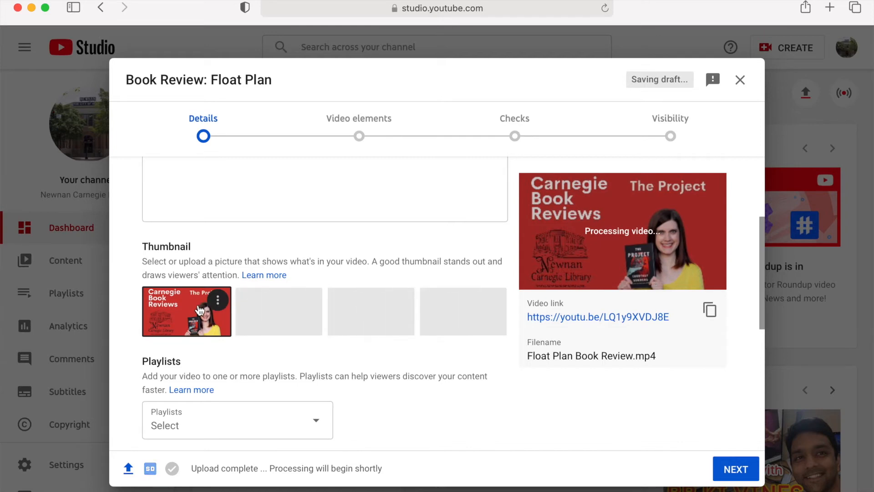
pyautogui.click(218, 300)
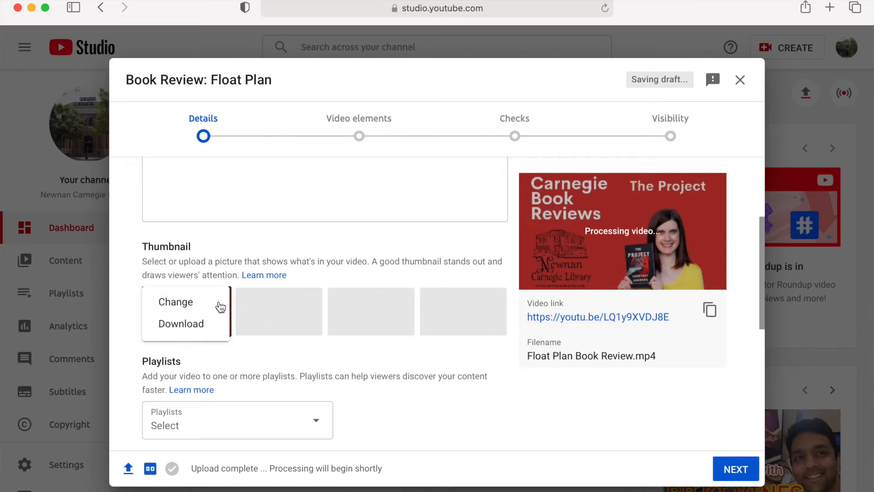
pyautogui.click(189, 303)
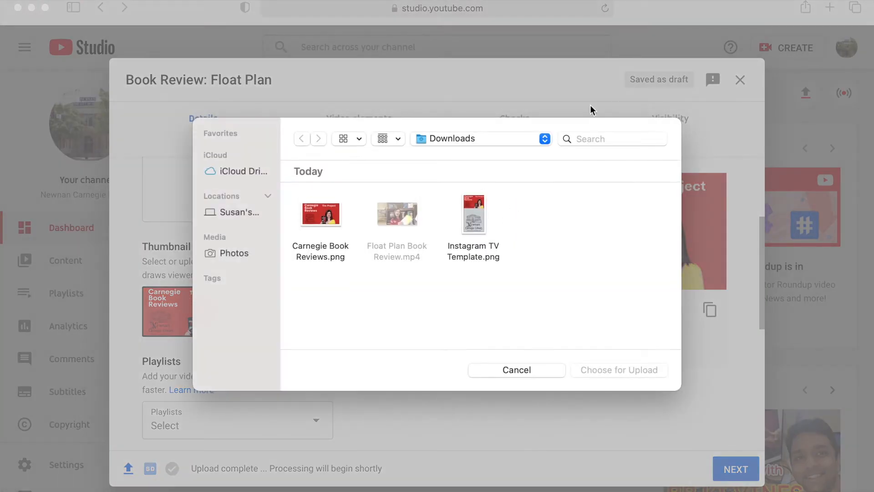
pyautogui.click(545, 139)
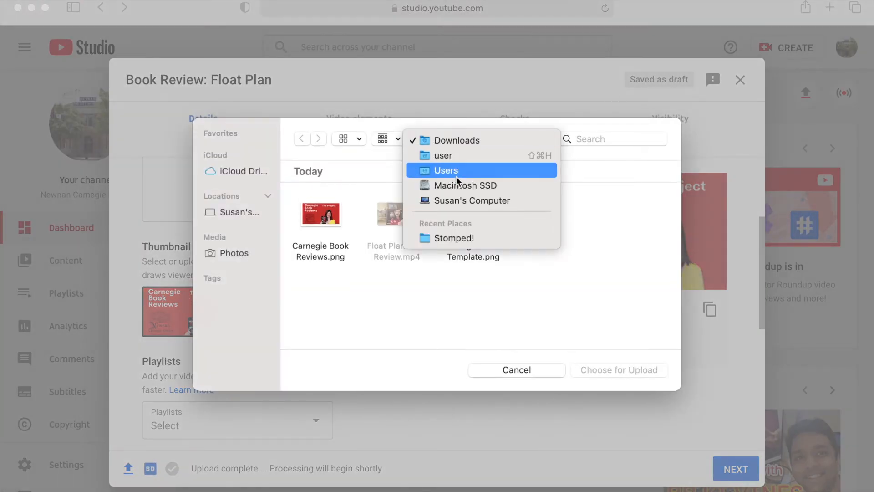
pyautogui.click(463, 156)
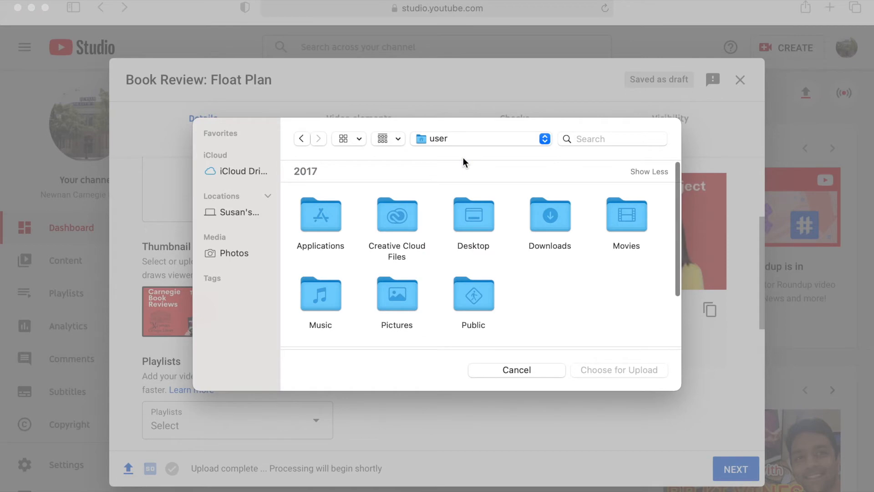
pyautogui.doubleClick(478, 218)
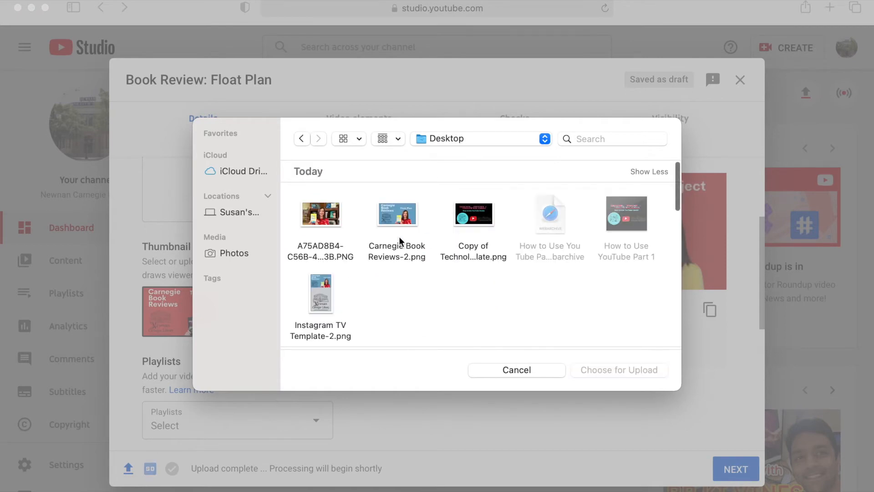
pyautogui.click(402, 218)
pyautogui.click(625, 370)
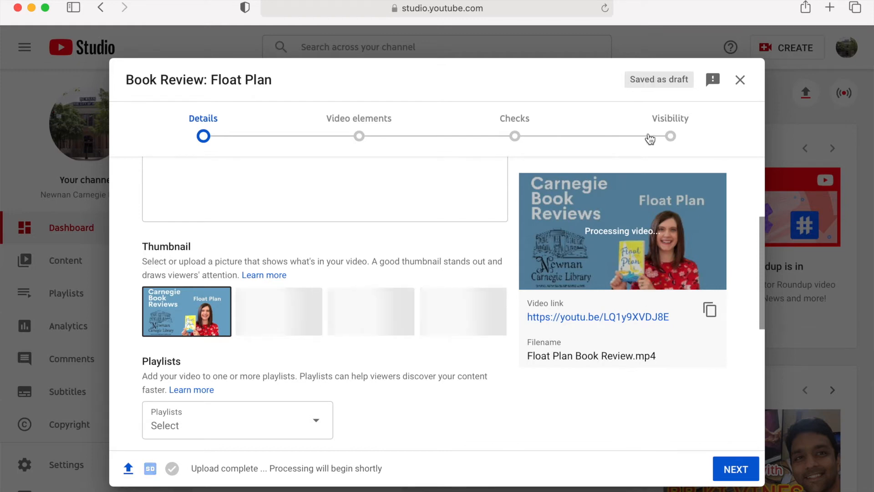
# Add the video to the Carnegie Book Reviews playlist, selecting and clearing Children's Storytime and Grown-Up Storytime along the way.
pyautogui.scroll(-3, 411, 433)
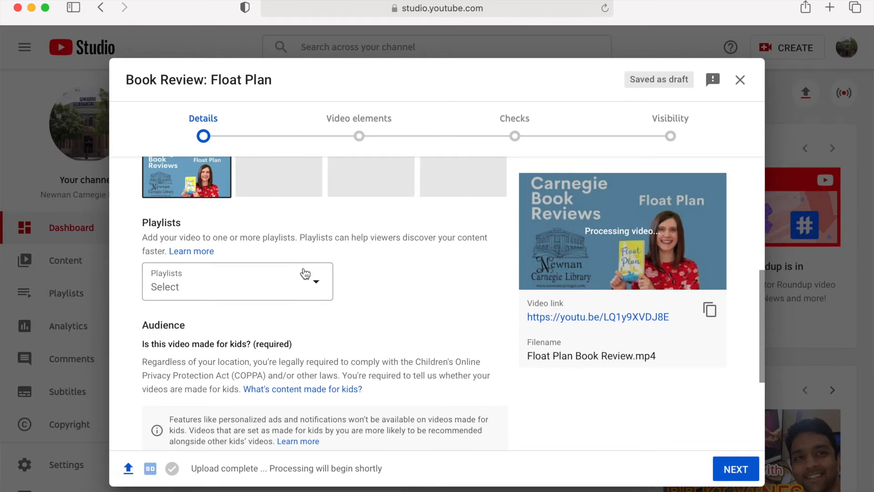
pyautogui.click(306, 276)
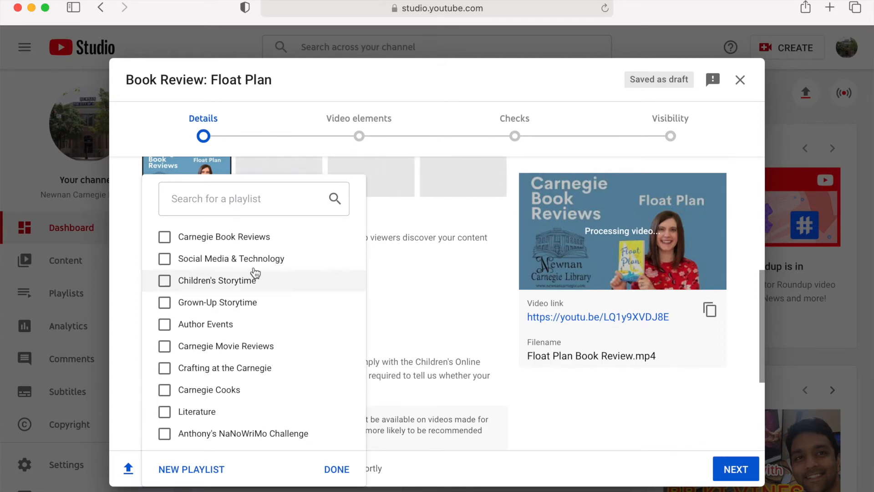
pyautogui.click(164, 238)
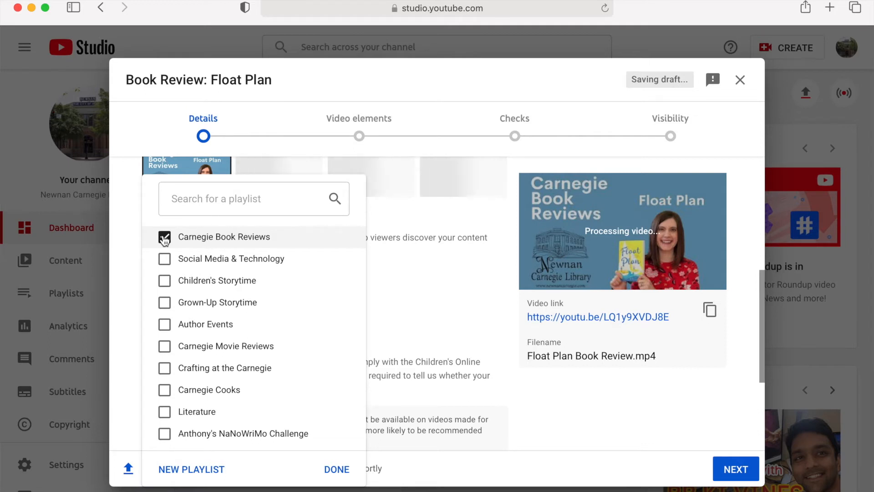
pyautogui.click(166, 282)
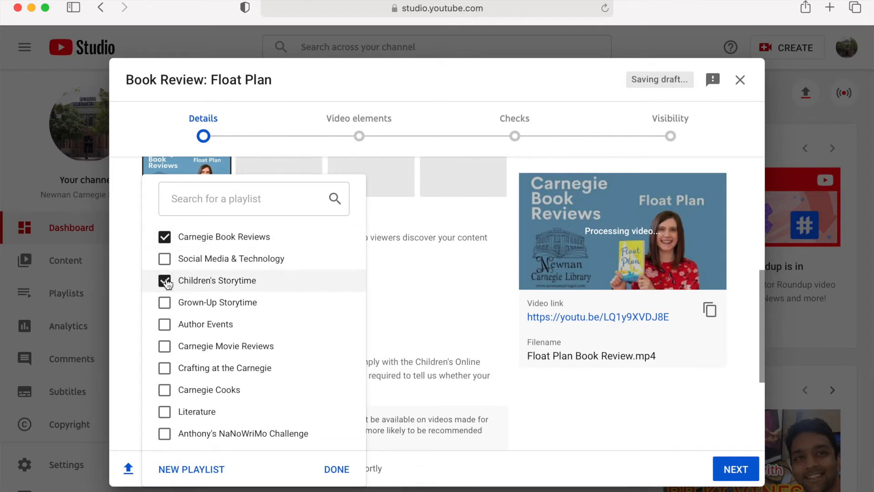
pyautogui.click(164, 302)
pyautogui.click(164, 281)
pyautogui.click(165, 303)
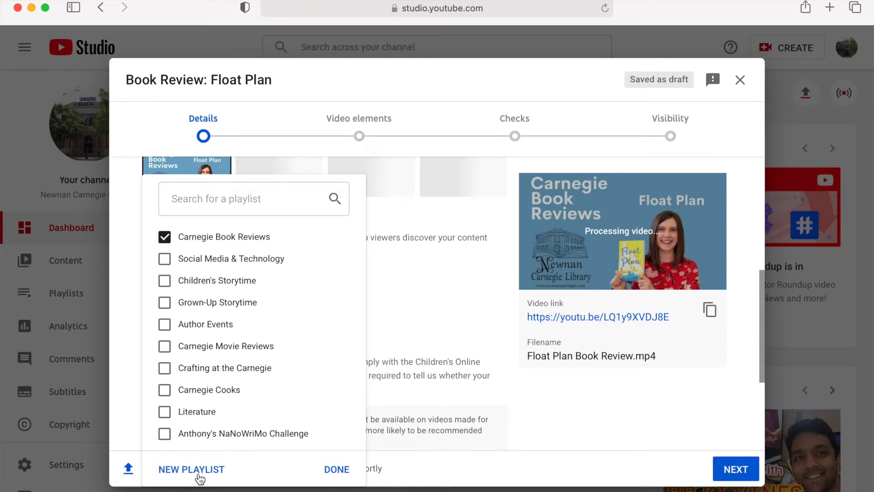
pyautogui.click(337, 470)
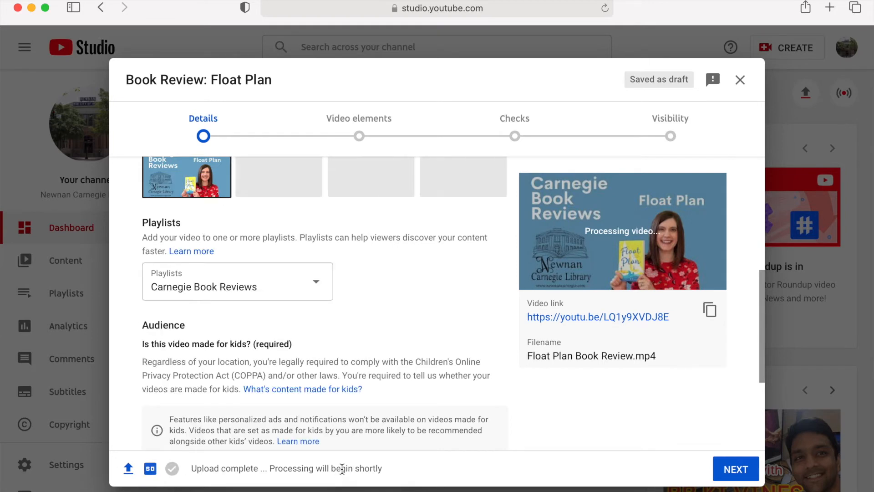
# Set the video's audience to "No, it's not made for kids".
pyautogui.scroll(-4, 376, 341)
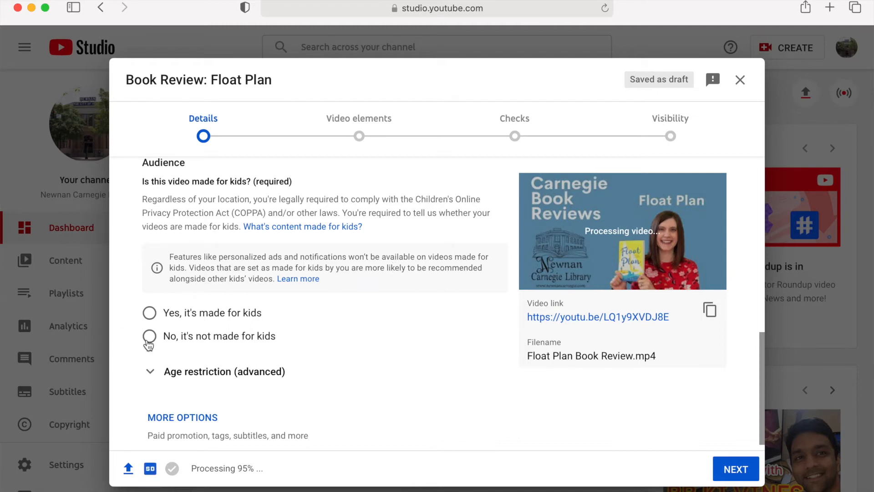
pyautogui.click(148, 343)
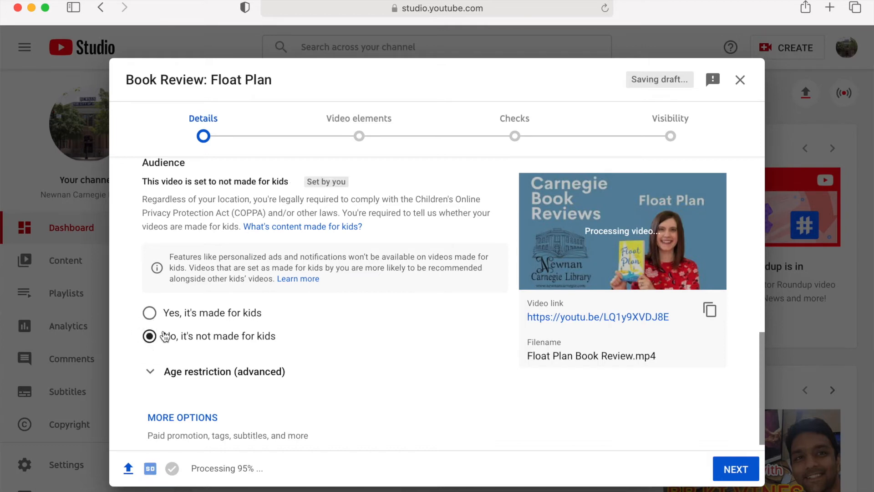
pyautogui.scroll(-1, 308, 337)
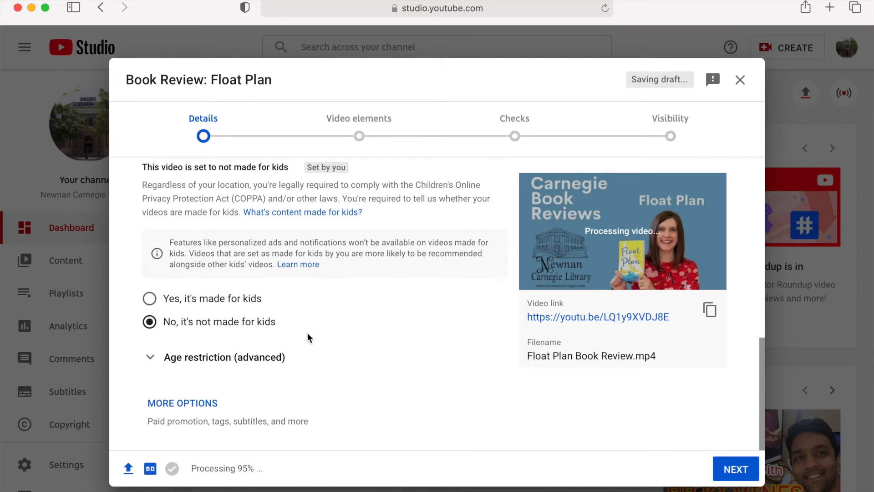
# Expand the video's advanced age restriction settings and review the options for limiting it to viewers over 18.
pyautogui.click(152, 359)
pyautogui.scroll(-5, 332, 330)
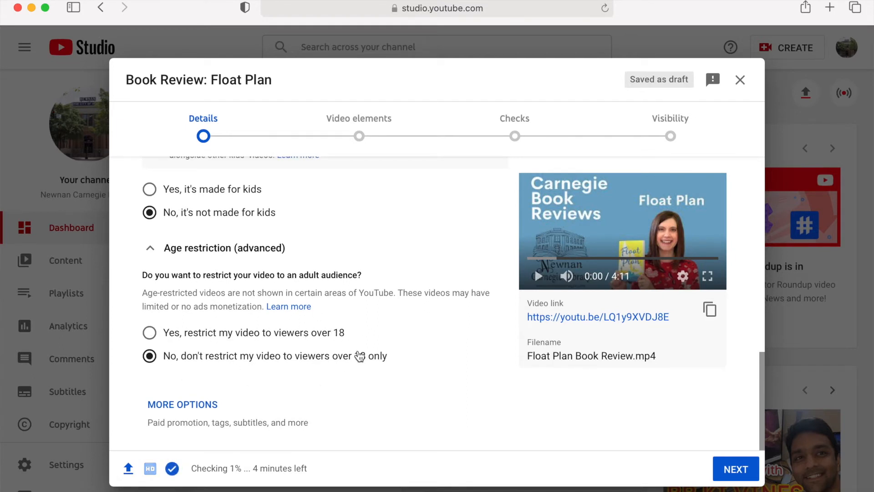
pyautogui.scroll(7, 360, 356)
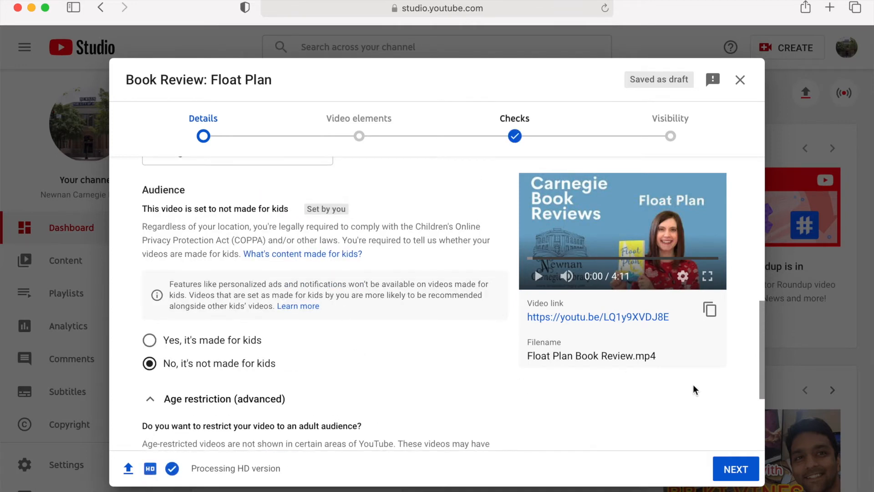
# Advance the upload through Video elements and Checks to the Visibility stage, adding no end screen or cards and dismissing the checks introduction.
pyautogui.click(746, 475)
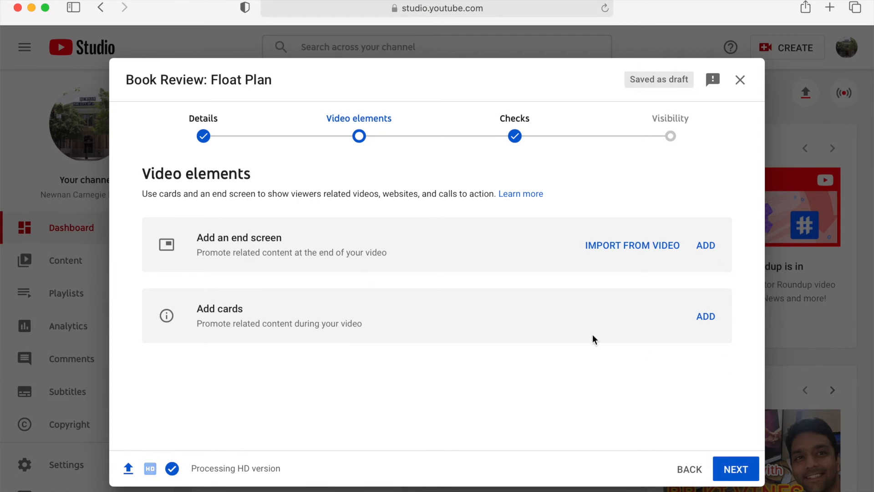
pyautogui.click(739, 468)
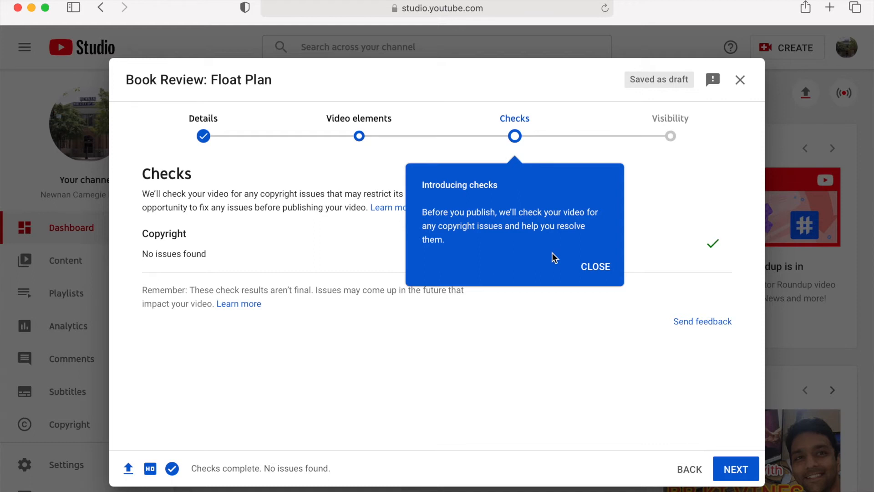
pyautogui.click(589, 268)
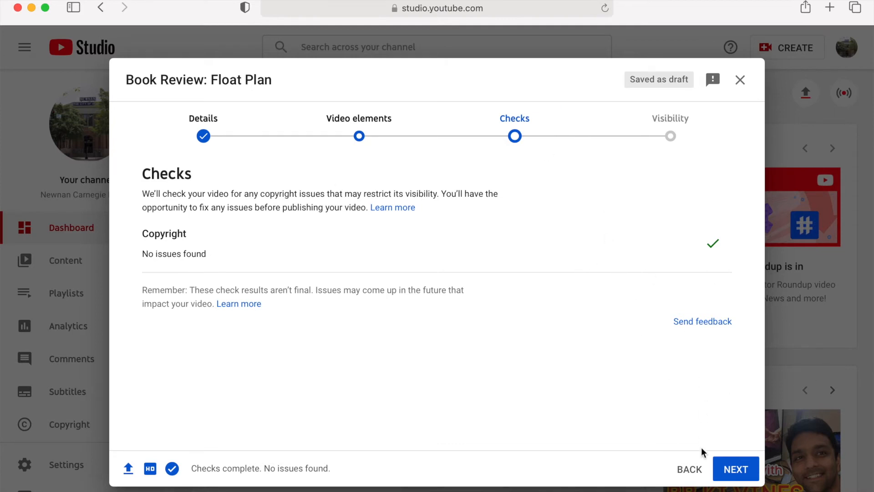
pyautogui.click(730, 478)
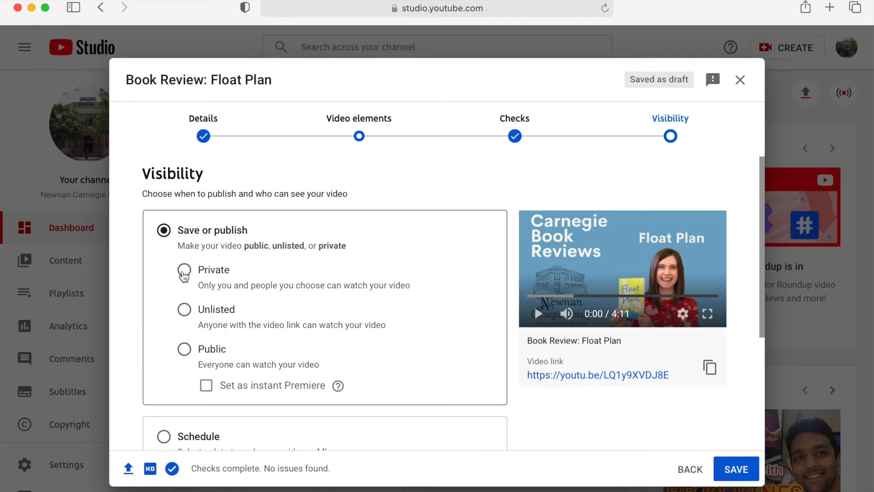
# Try the Private, Unlisted and Public visibility options in turn and look over the instant Premiere option.
pyautogui.click(184, 270)
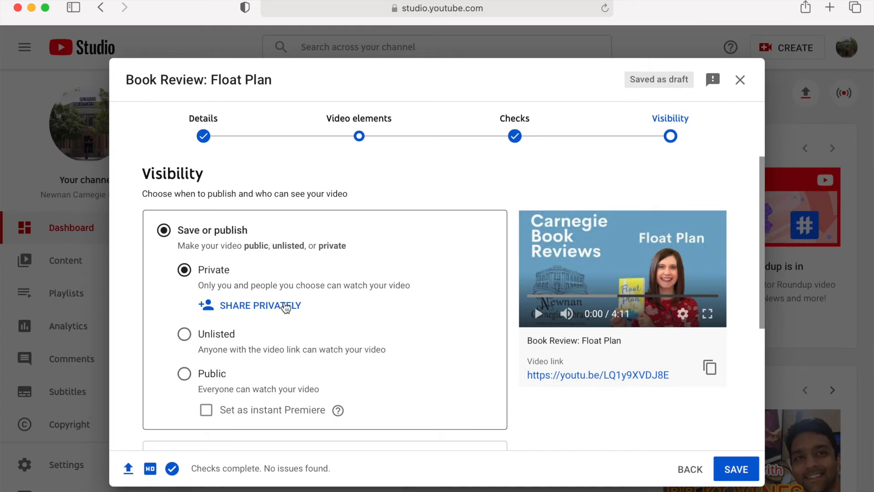
pyautogui.click(184, 334)
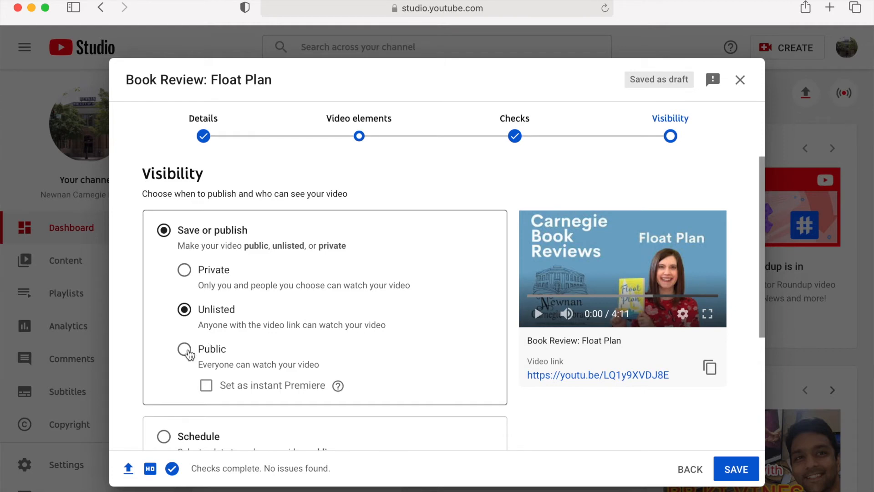
pyautogui.click(185, 350)
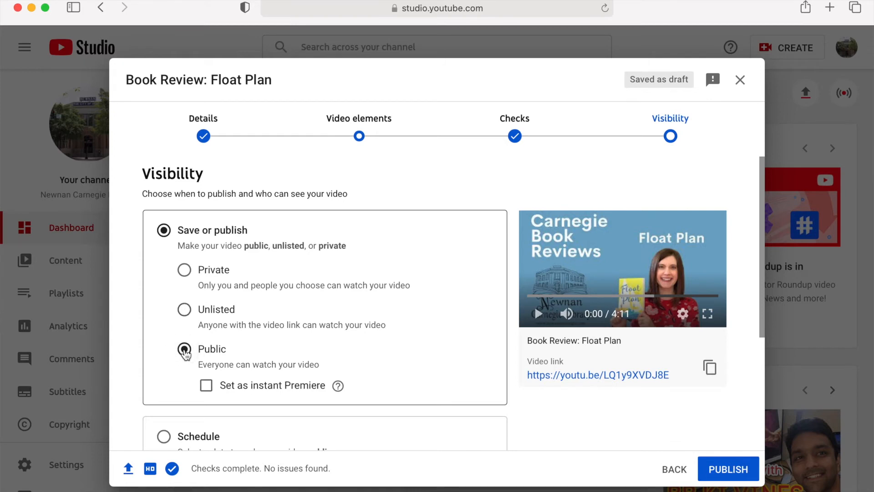
pyautogui.scroll(-3, 269, 357)
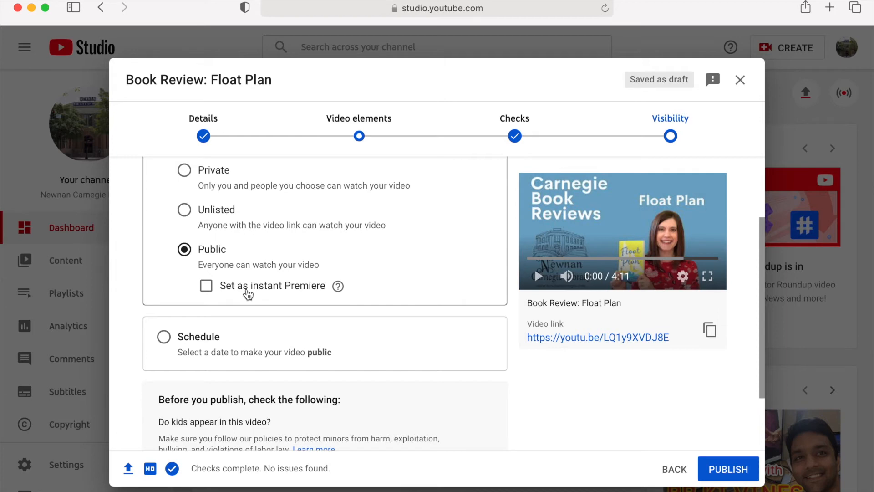
pyautogui.moveTo(338, 287)
pyautogui.scroll(-2, 302, 337)
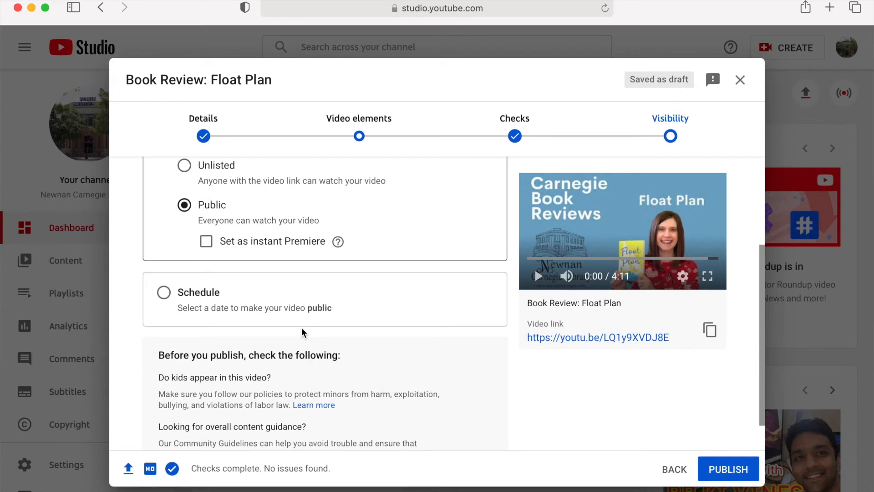
# Schedule the video to go public on Mar 12, 2021 at 3:00 PM and close the confirmation.
pyautogui.click(163, 300)
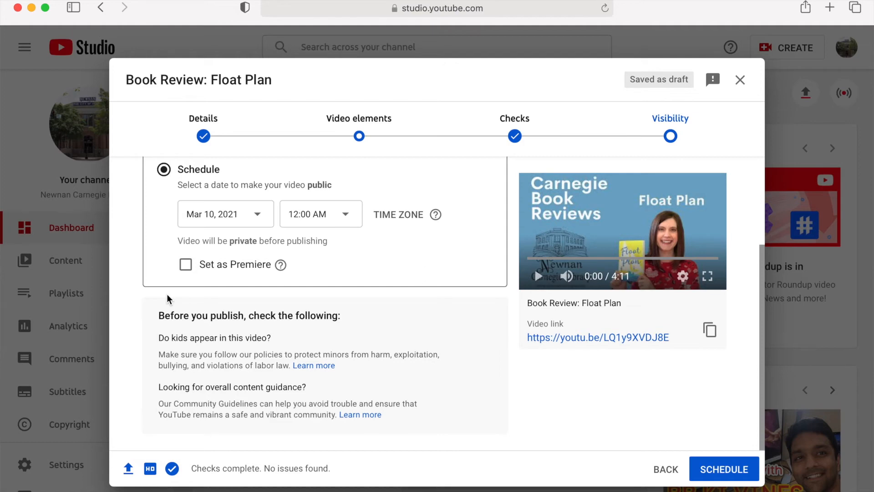
pyautogui.click(256, 223)
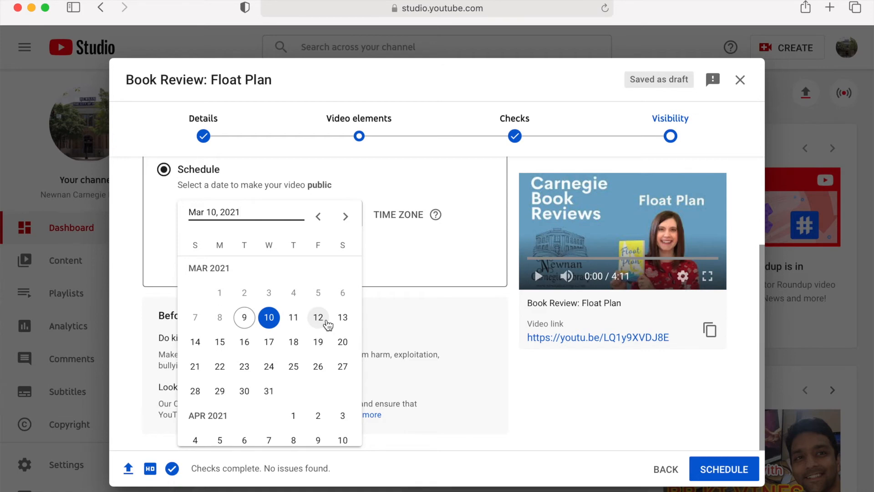
pyautogui.click(318, 318)
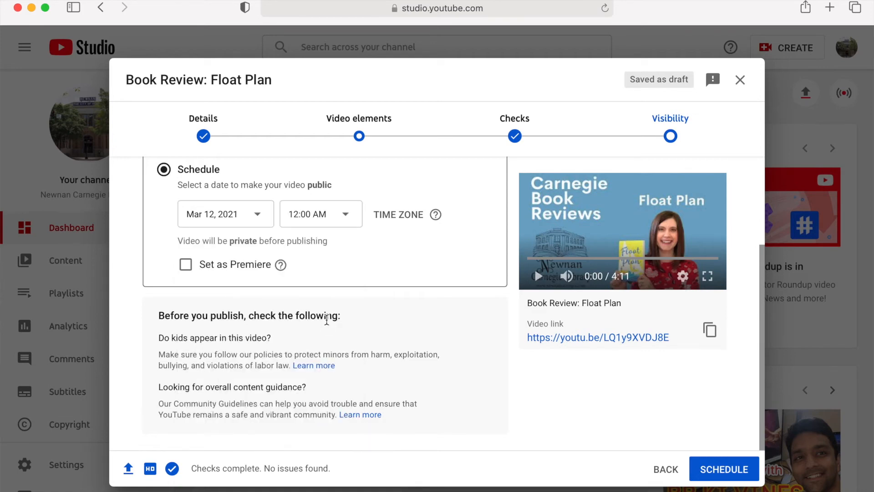
pyautogui.click(335, 219)
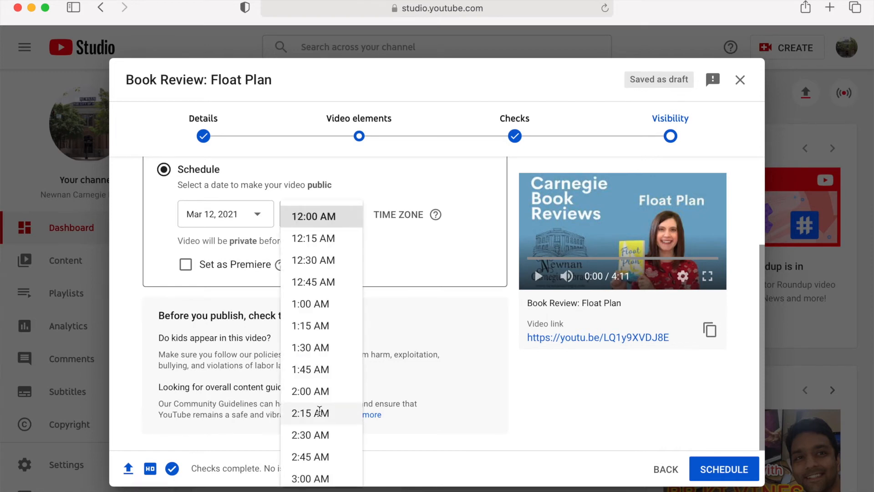
pyautogui.scroll(-5, 319, 412)
pyautogui.scroll(-5, 320, 411)
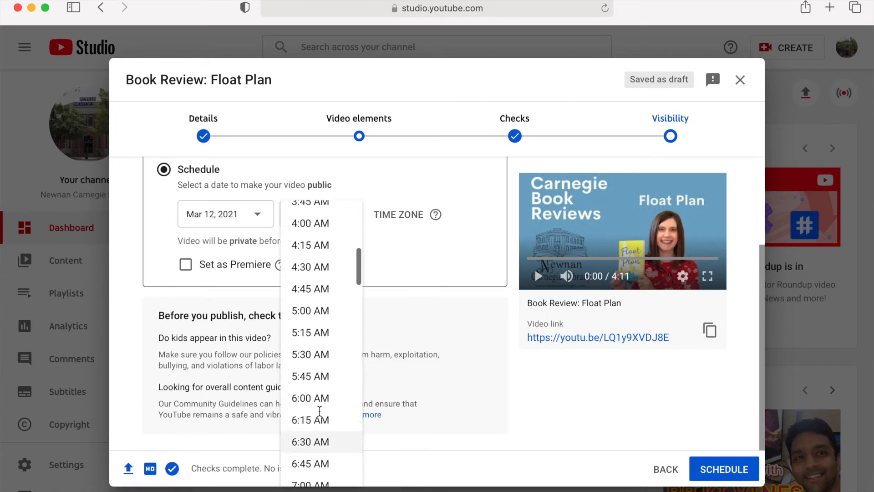
pyautogui.scroll(-15, 320, 411)
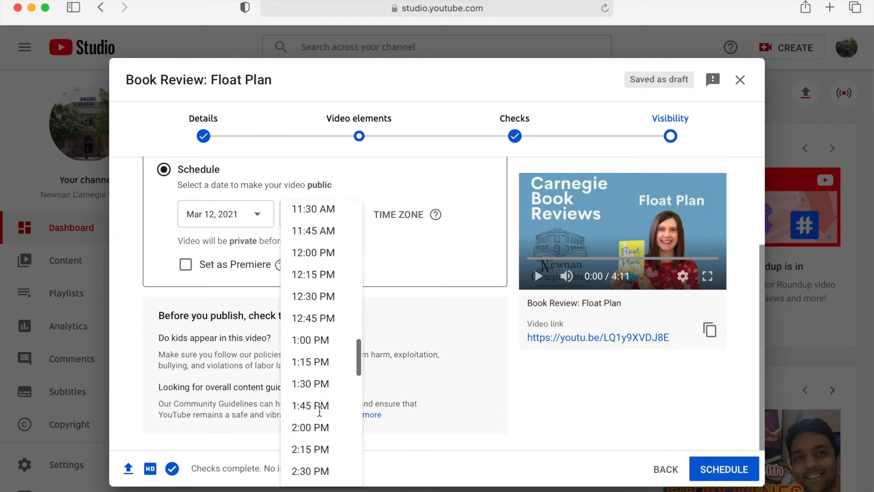
pyautogui.click(317, 348)
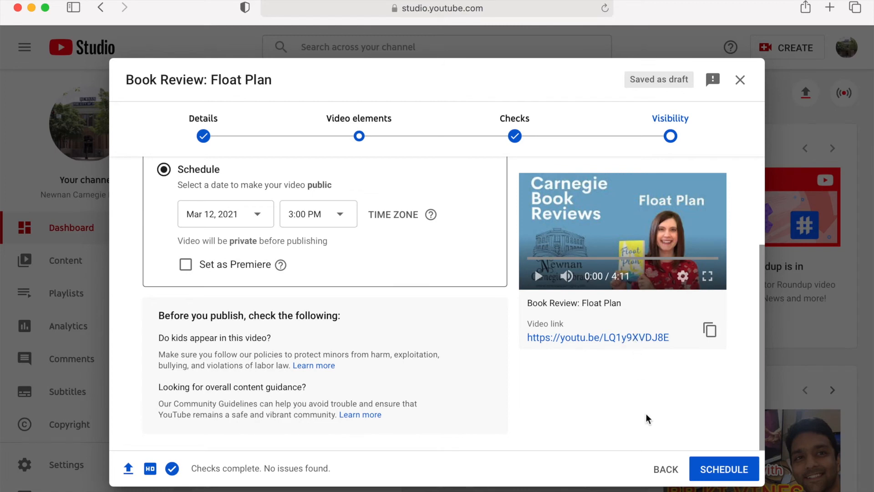
pyautogui.click(743, 474)
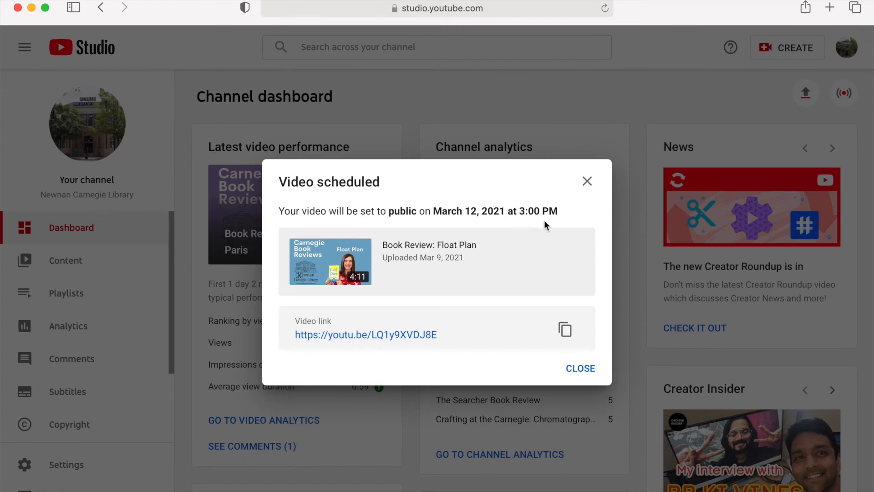
pyautogui.click(582, 369)
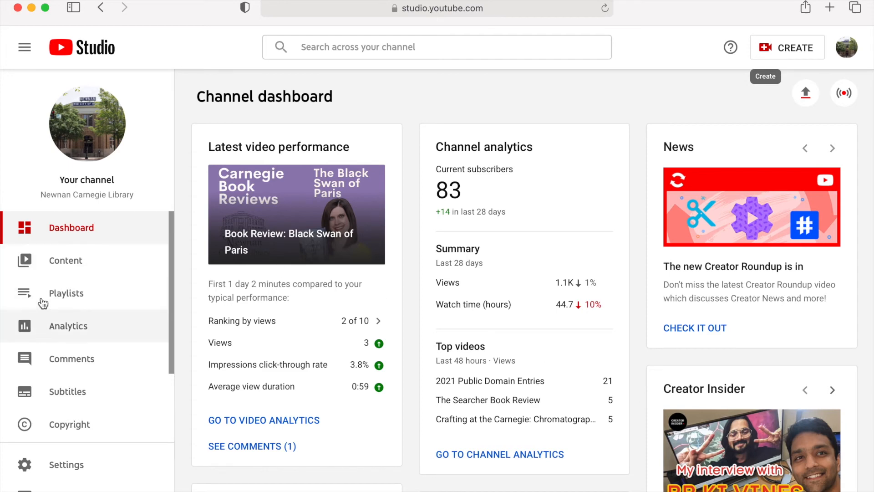
# Open the details of the Float Plan video from the channel content and review its description, thumbnail, playlist and audience settings.
pyautogui.click(48, 263)
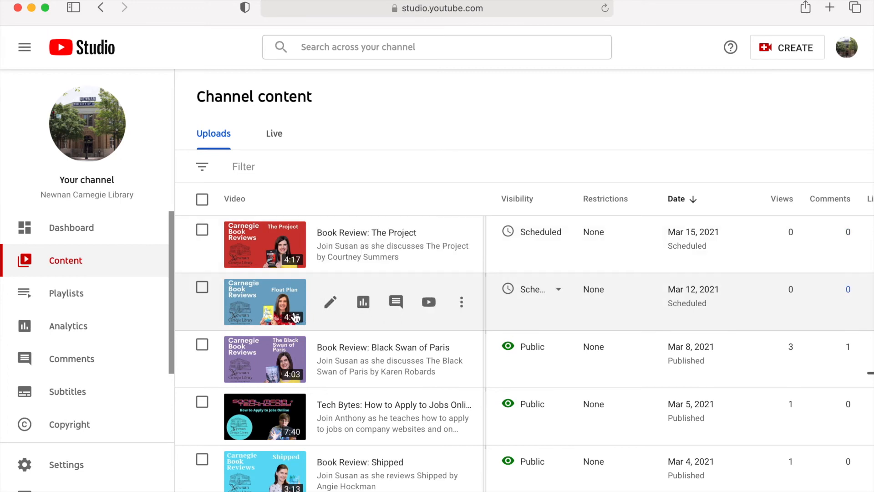
pyautogui.click(331, 301)
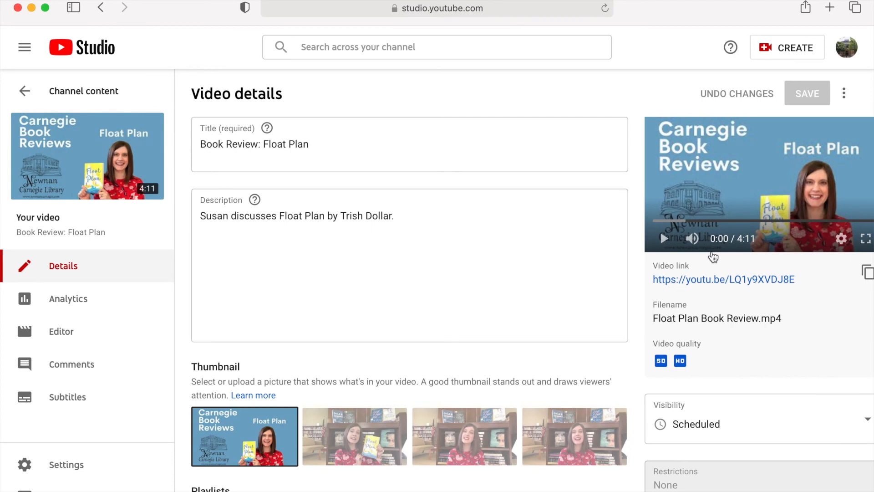
pyautogui.scroll(-3, 654, 335)
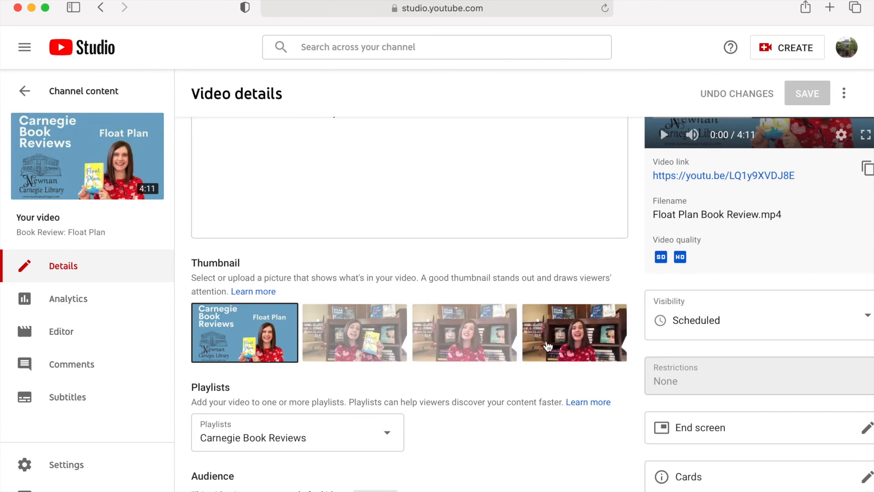
pyautogui.hscroll(1, 568, 359)
pyautogui.scroll(1, 569, 360)
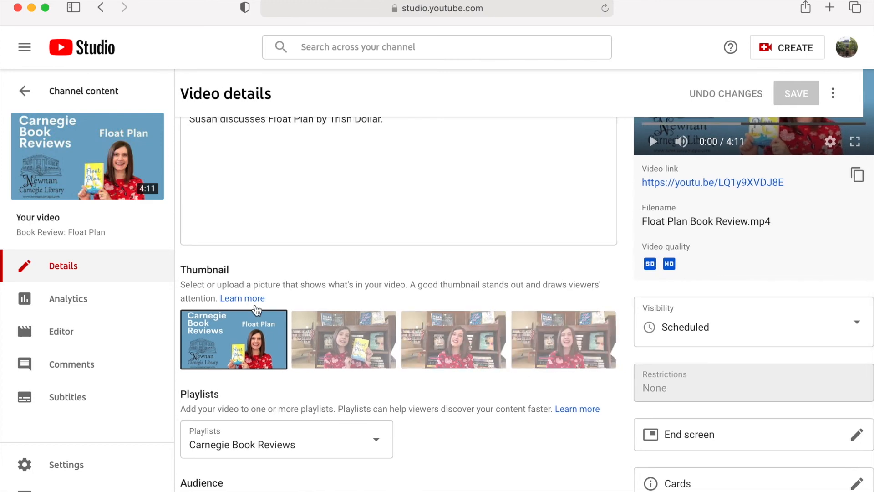
pyautogui.moveTo(279, 350)
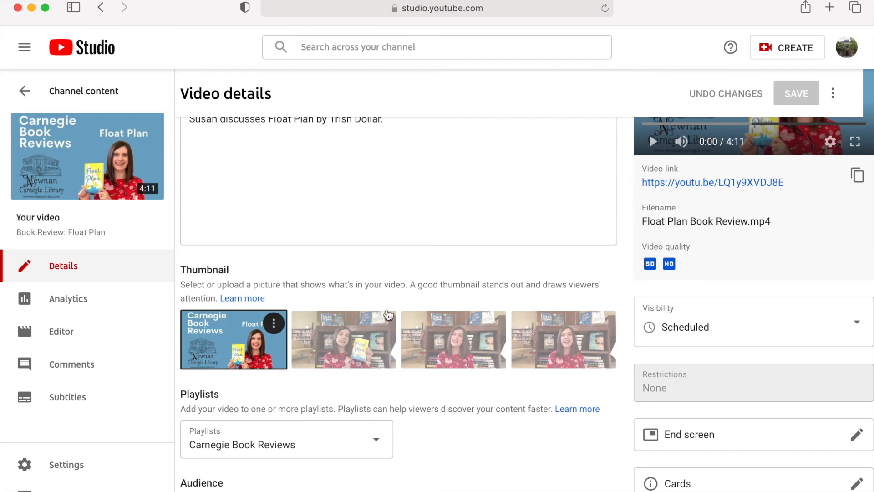
pyautogui.scroll(-4, 375, 444)
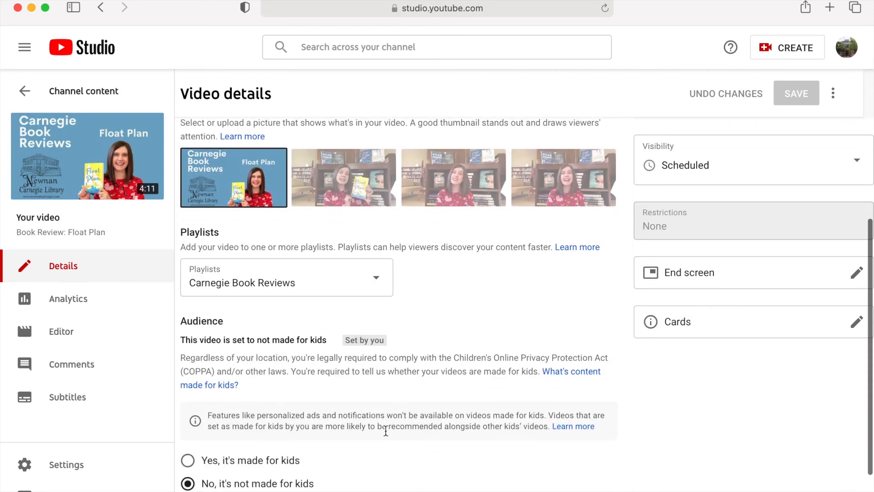
pyautogui.scroll(-2, 385, 433)
pyautogui.scroll(6, 651, 337)
pyautogui.scroll(2, 651, 337)
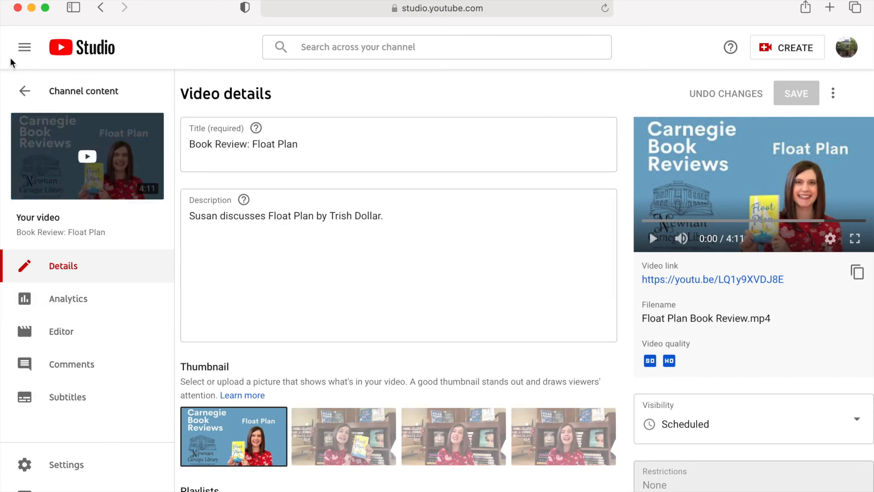
# Return to the channel content, open the Black Swan of Paris book review in the video editor and examine its timeline tracks.
pyautogui.click(23, 87)
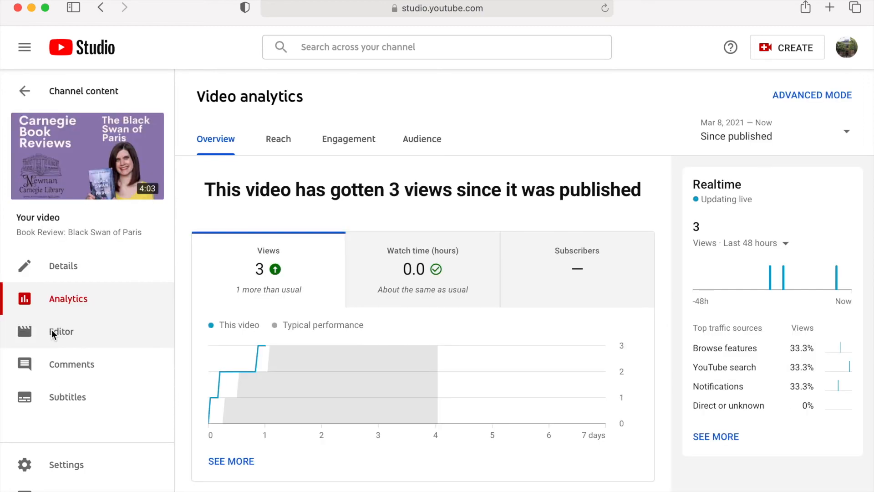
pyautogui.click(52, 331)
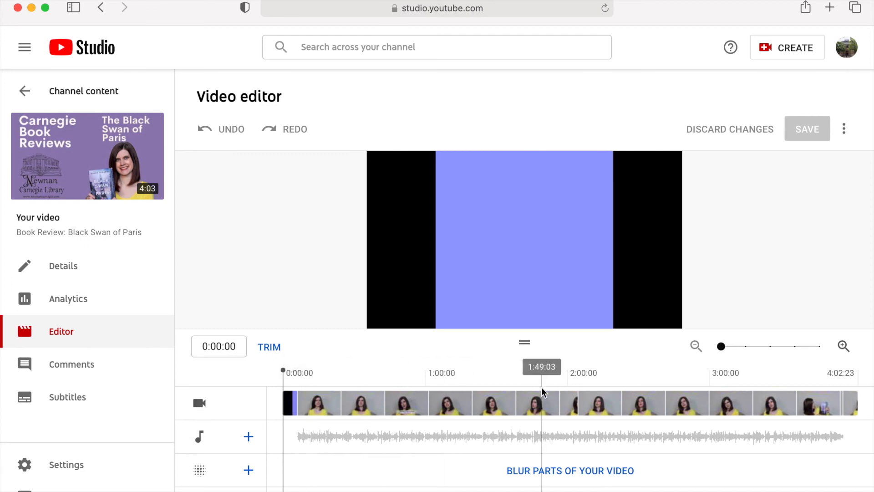
pyautogui.scroll(-2, 541, 389)
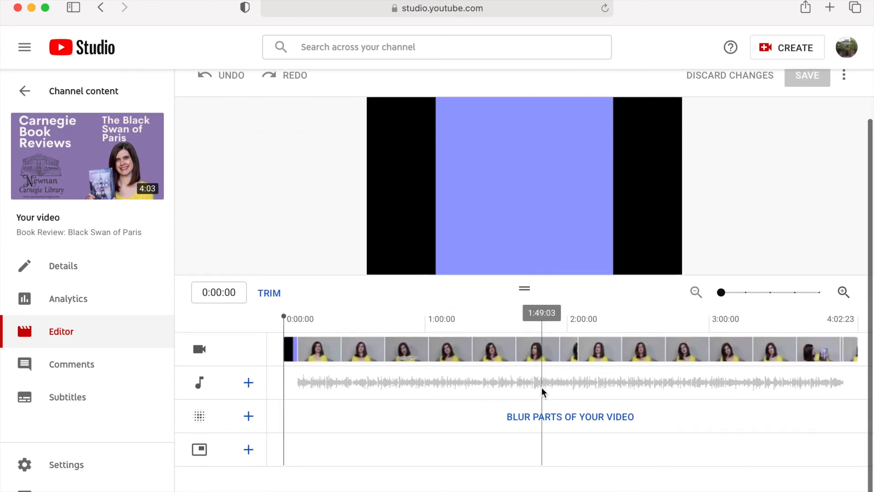
pyautogui.scroll(2, 542, 388)
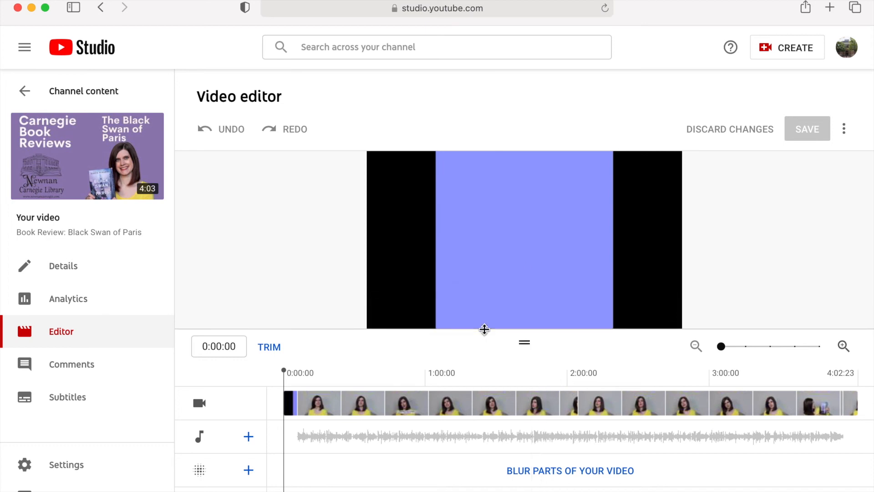
# Like the viewer comment on the Black Swan of Paris video and post the suggested reply "Thanks for the visit".
pyautogui.click(77, 364)
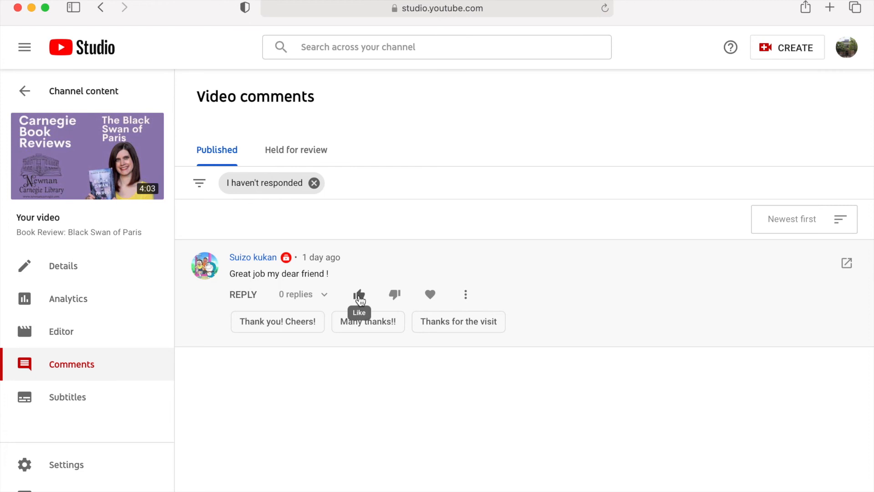
pyautogui.click(359, 296)
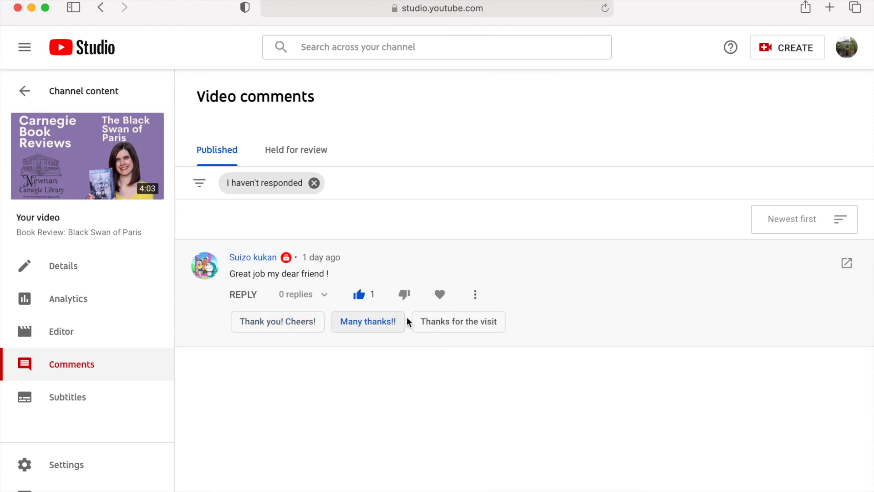
pyautogui.click(466, 321)
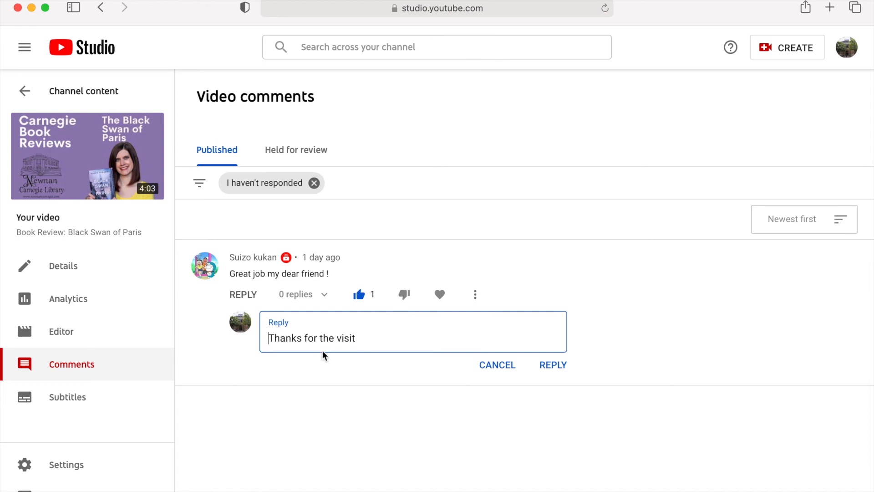
pyautogui.click(560, 366)
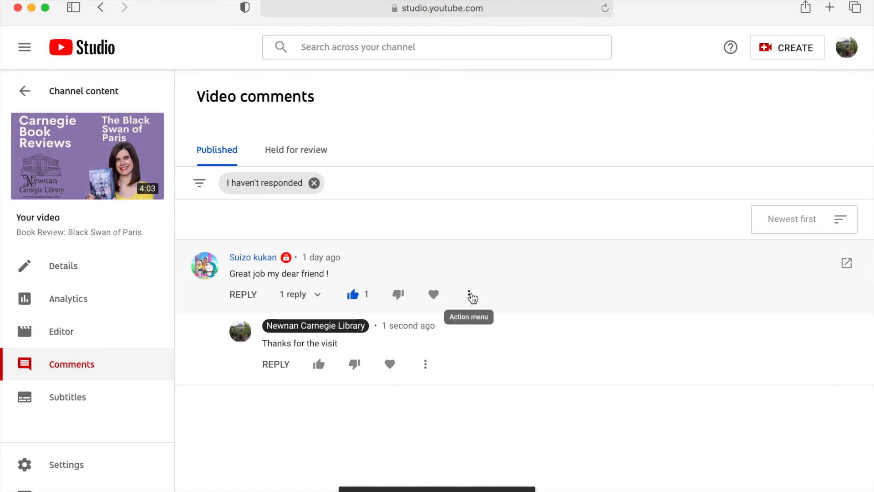
# Review the moderation actions available for the viewer comment on the Black Swan of Paris video and dismiss them.
pyautogui.click(469, 295)
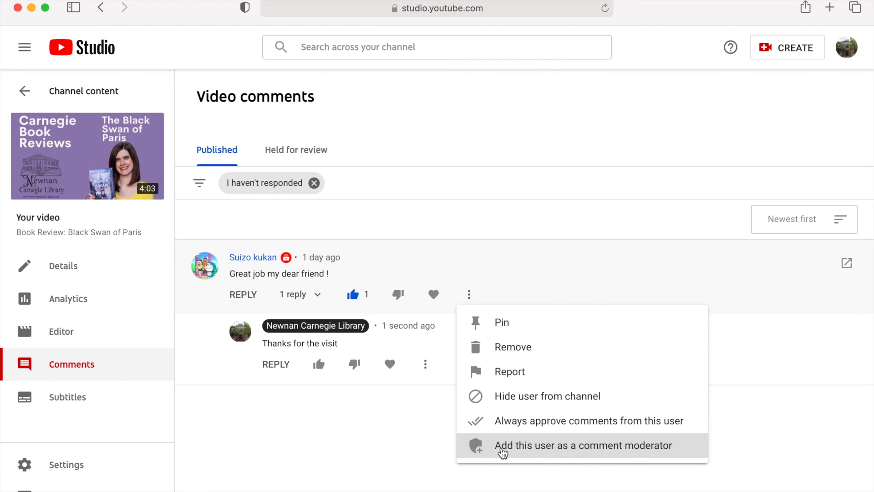
pyautogui.click(527, 121)
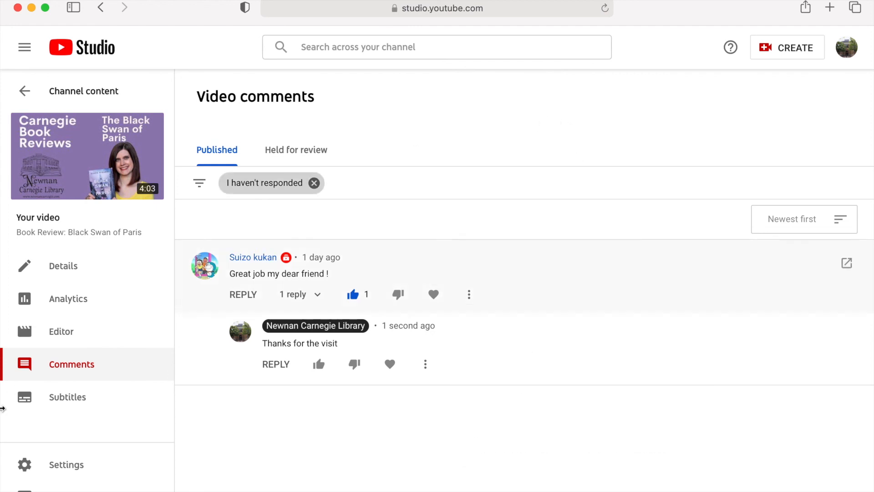
# Open the subtitles of the Black Swan of Paris video, duplicate the automatic English track for editing and dismiss the timeline tip.
pyautogui.click(56, 406)
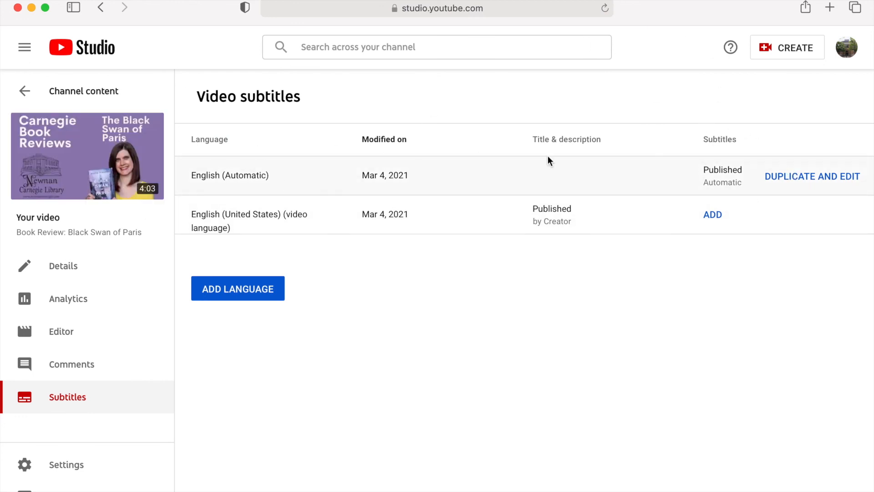
pyautogui.click(800, 180)
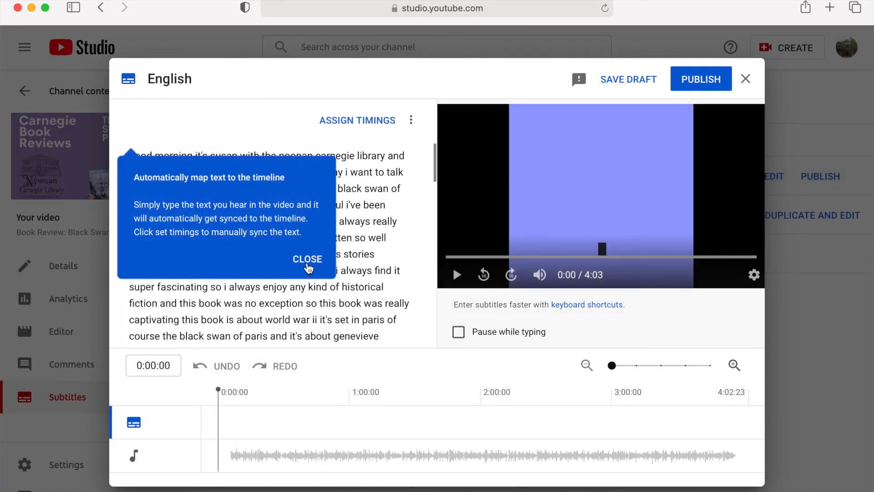
pyautogui.click(308, 260)
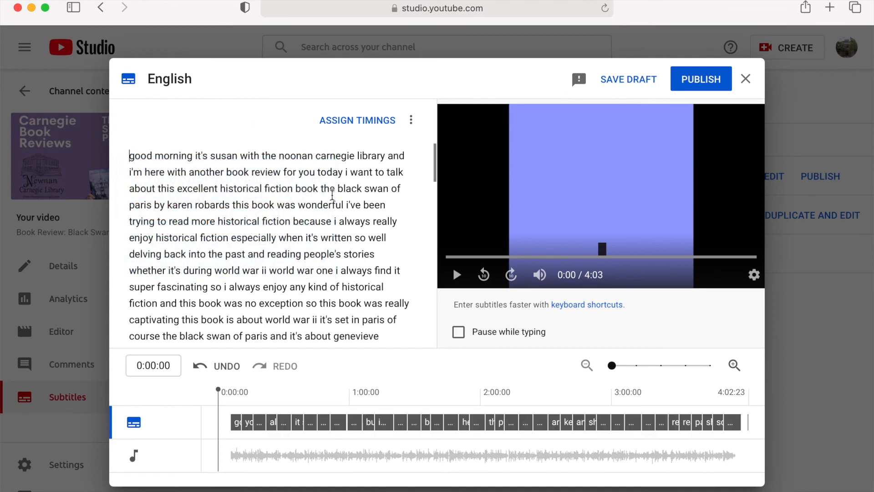
# Read through the full English subtitle transcript from start to end, and close the subtitle editor discarding the changes.
pyautogui.scroll(-10, 278, 274)
pyautogui.scroll(-20, 278, 274)
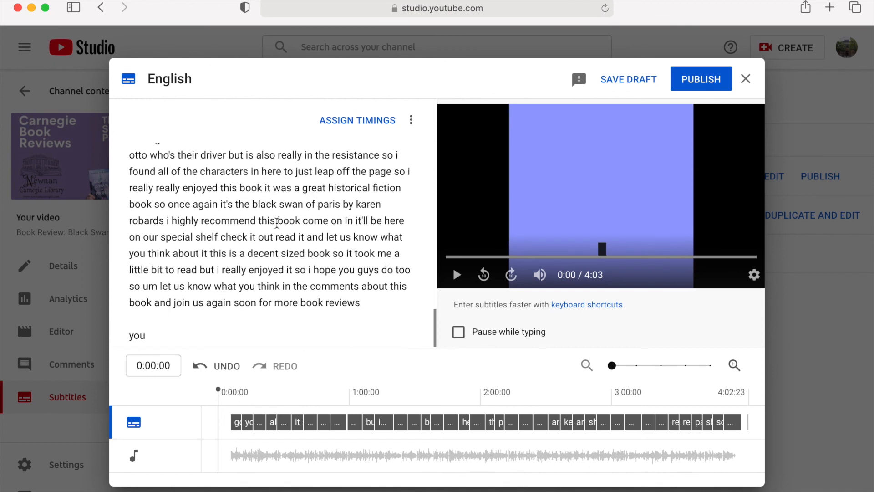
pyautogui.scroll(7, 277, 218)
pyautogui.scroll(12, 276, 219)
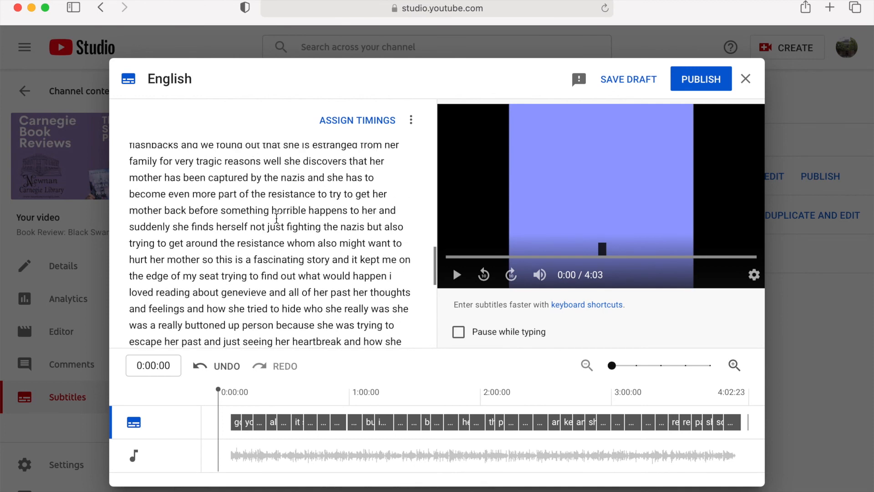
pyautogui.scroll(11, 276, 219)
pyautogui.scroll(18, 276, 218)
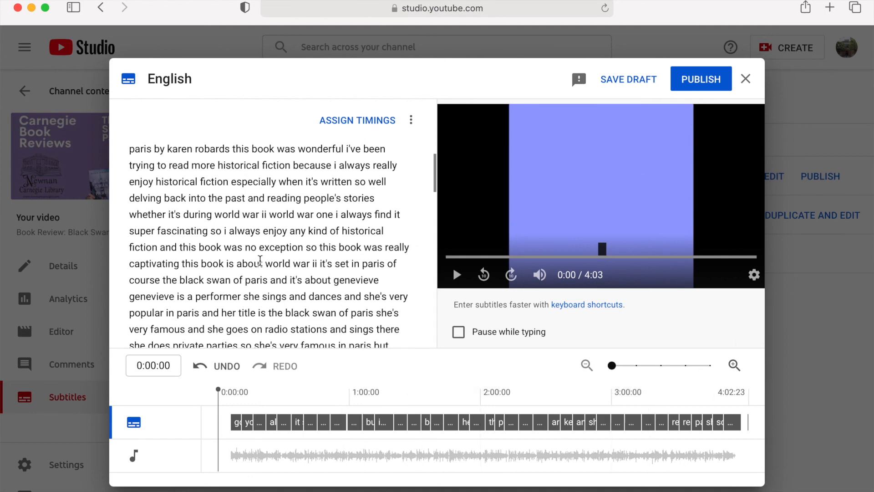
pyautogui.scroll(3, 260, 260)
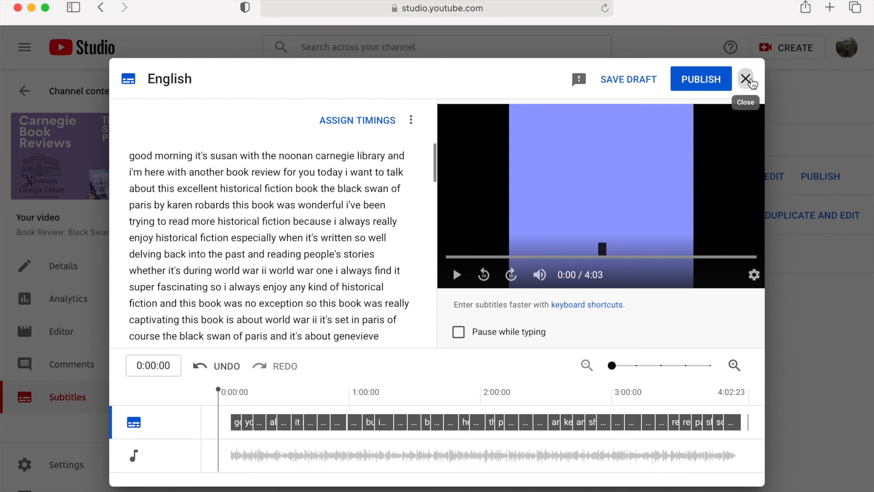
pyautogui.click(749, 81)
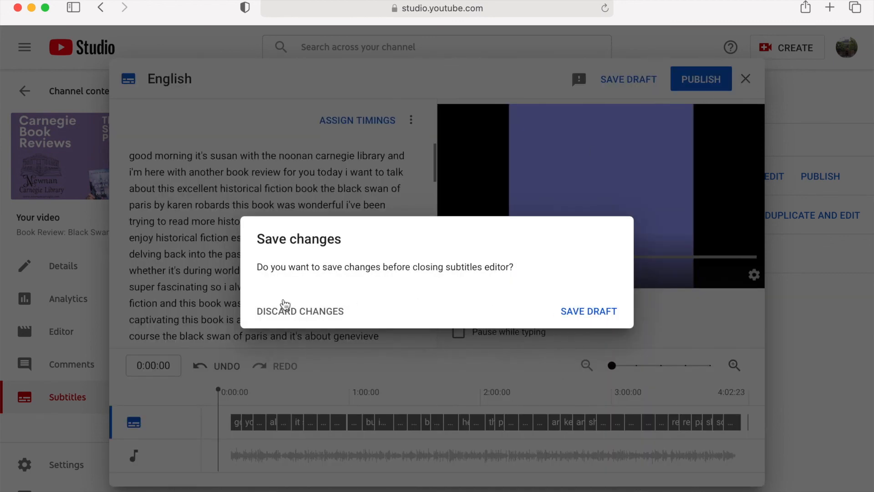
pyautogui.click(299, 311)
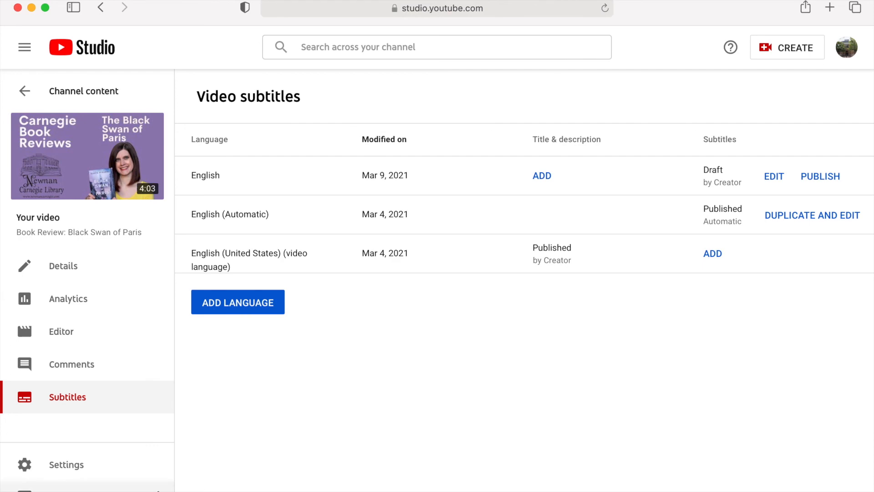